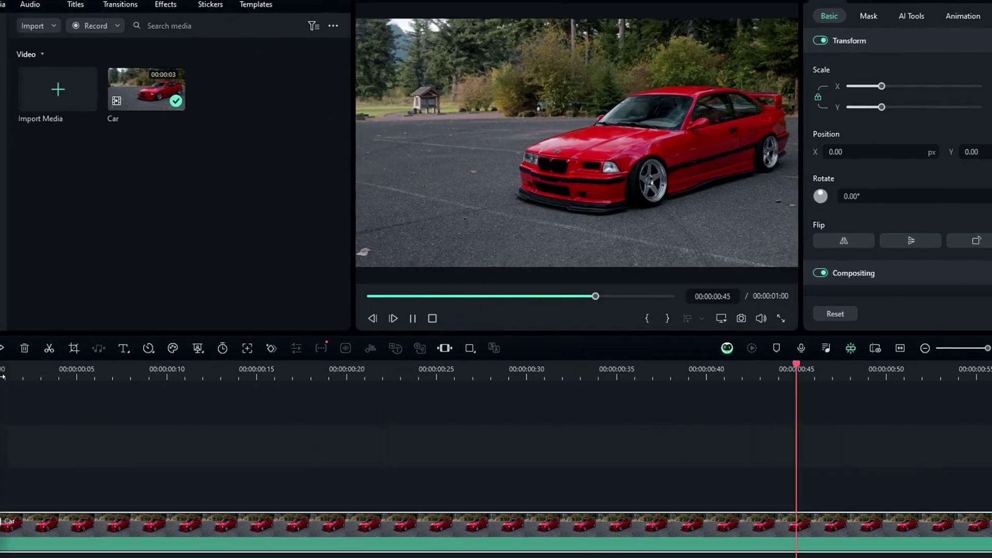
# Duplicate the Car clip onto the Video 2 track, aligned above the original, and hide the Video 1 track
pyautogui.click(26, 371)
pyautogui.press('space')
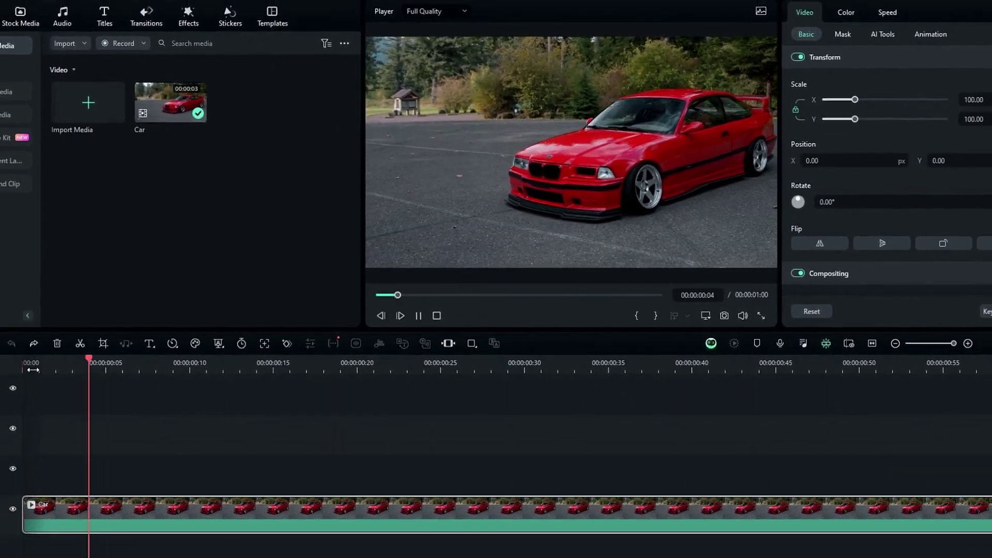
pyautogui.click(39, 364)
pyautogui.moveTo(51, 361); pyautogui.dragTo(94, 362)
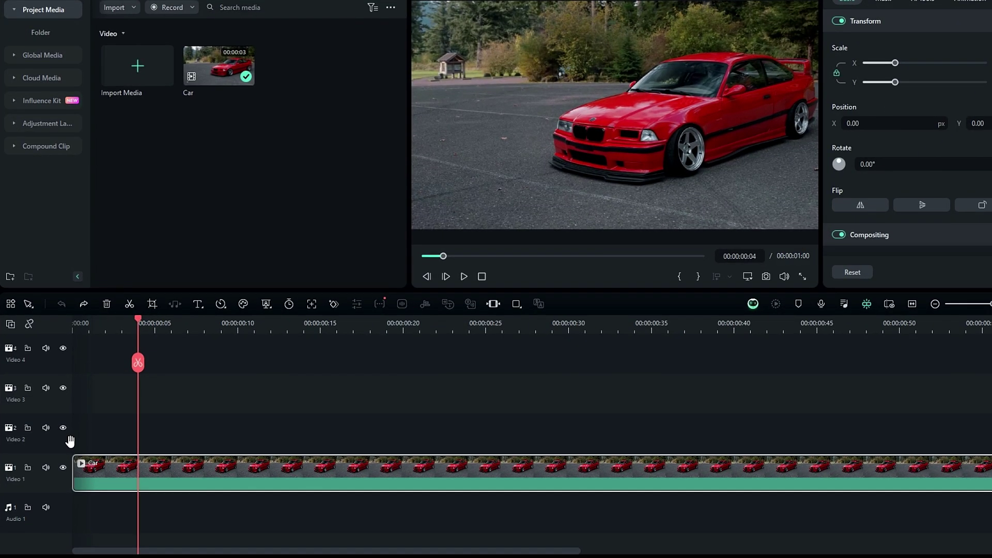
pyautogui.click(67, 451)
pyautogui.hotkey('ctrl', 'v')
pyautogui.moveTo(127, 437); pyautogui.dragTo(40, 456)
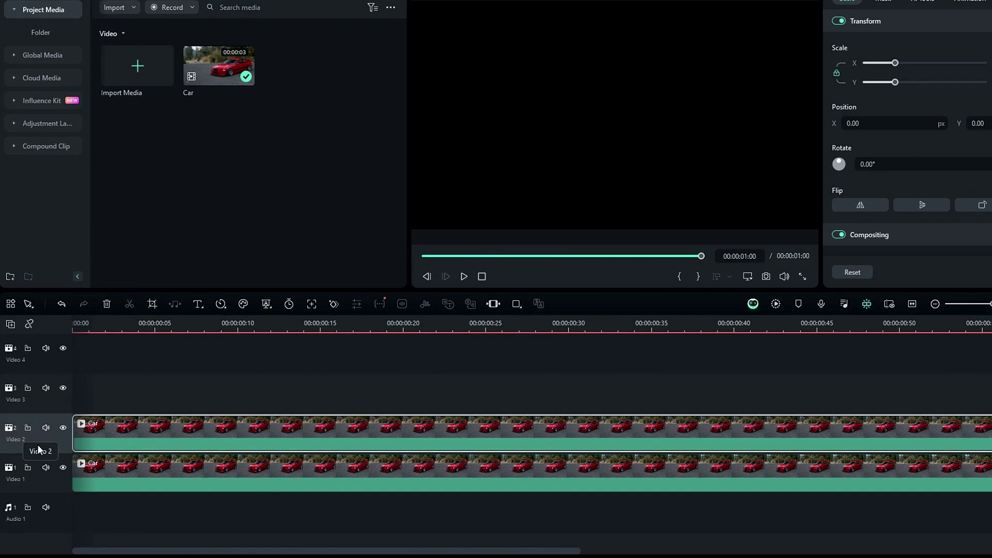
pyautogui.click(63, 471)
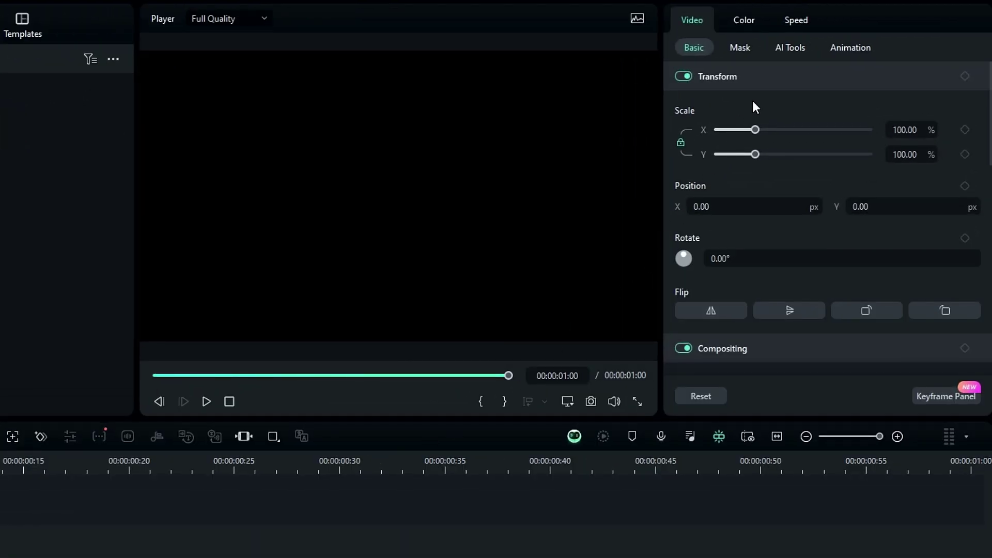
# Open Smart Cutout for the Video 2 clip and brush over the red car at 00:00:00:05
pyautogui.click(782, 52)
pyautogui.click(684, 134)
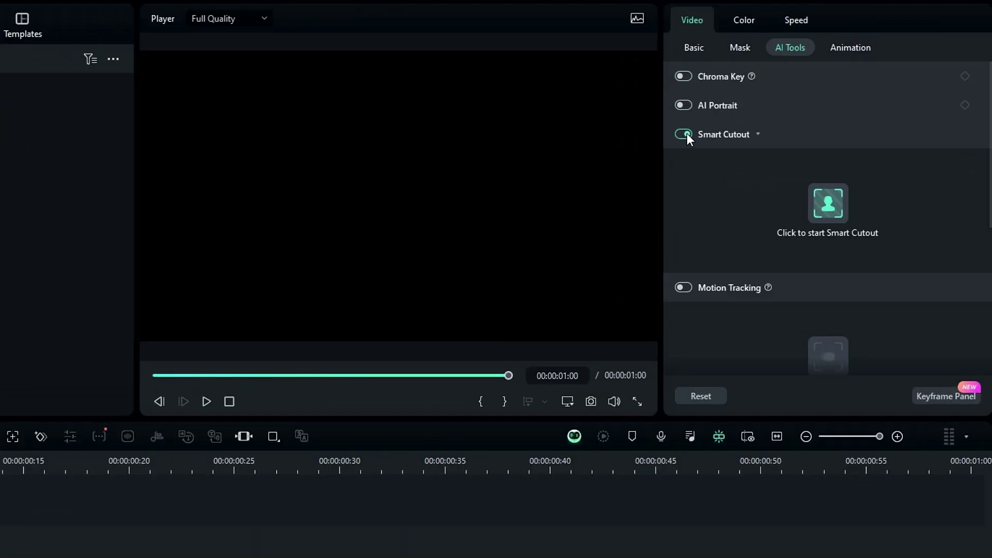
pyautogui.click(826, 202)
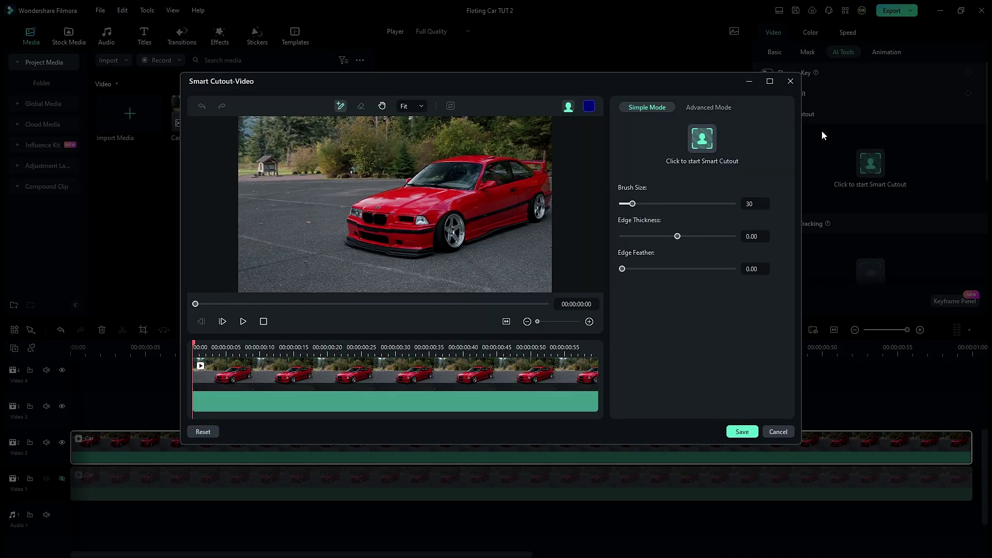
pyautogui.click(769, 81)
pyautogui.moveTo(51, 417); pyautogui.dragTo(77, 418)
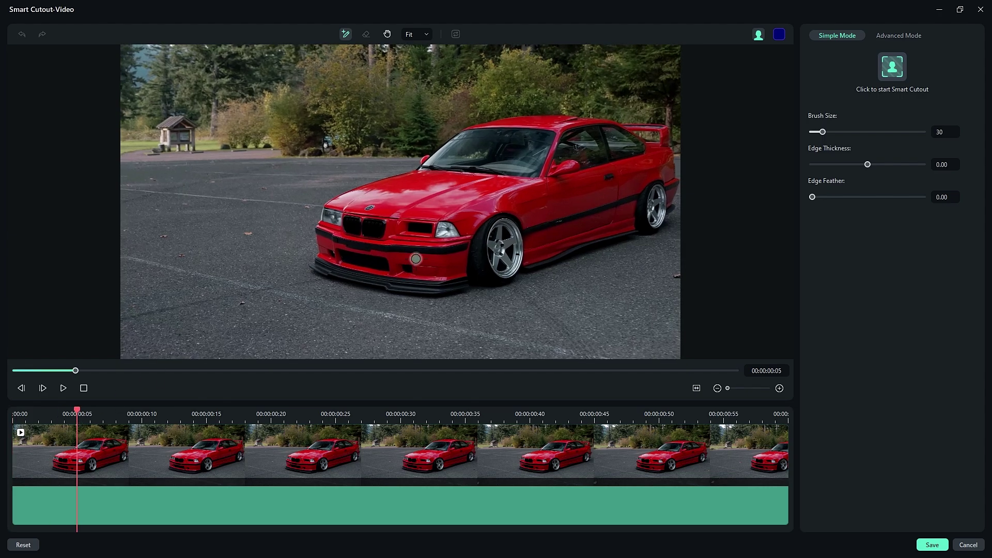
pyautogui.moveTo(361, 231)
pyautogui.mouseDown()
pyautogui.moveTo(402, 230)
pyautogui.moveTo(612, 171)
pyautogui.mouseUp()
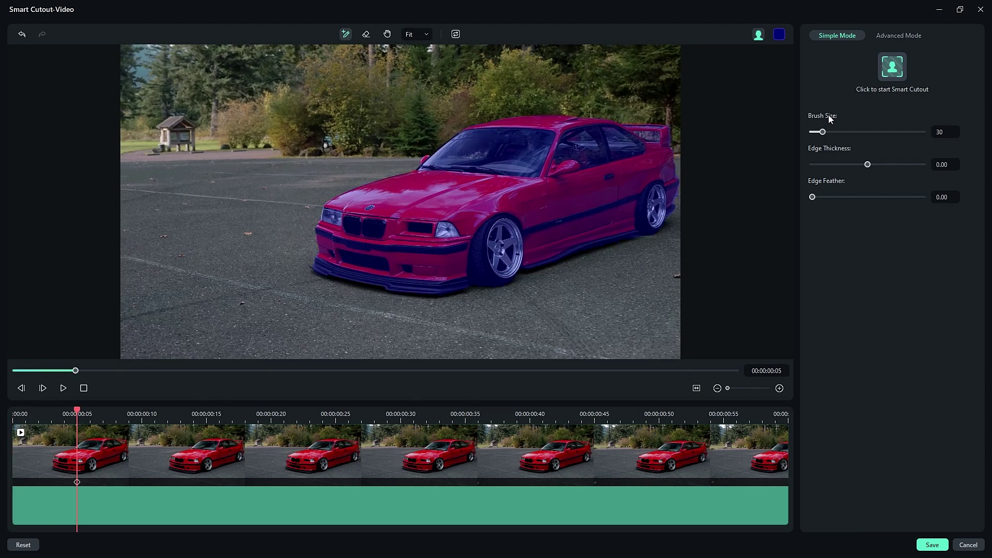
# Run the Smart Cutout on the selected car with an edge feather of 2.50, check it across the clip and save it
pyautogui.click(901, 77)
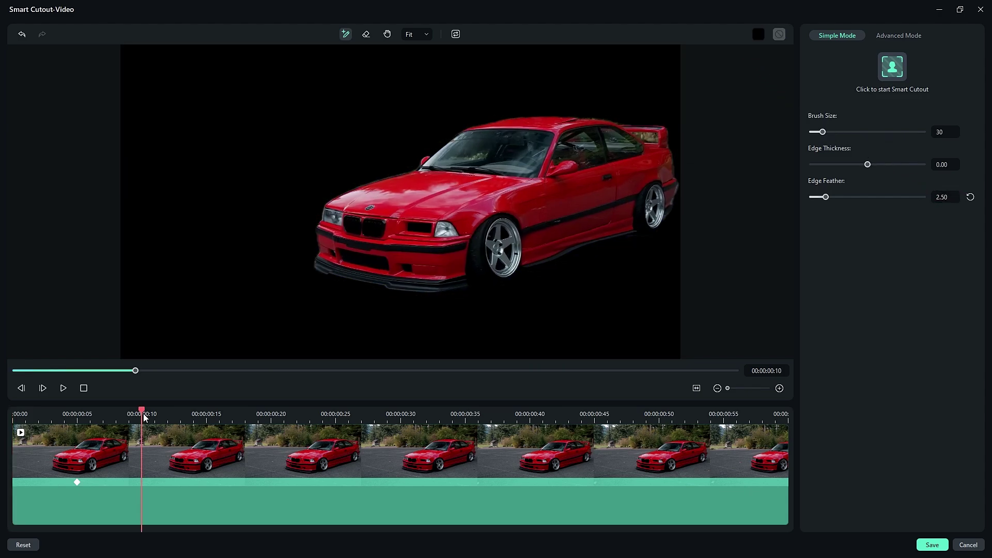
pyautogui.moveTo(144, 413); pyautogui.dragTo(707, 435)
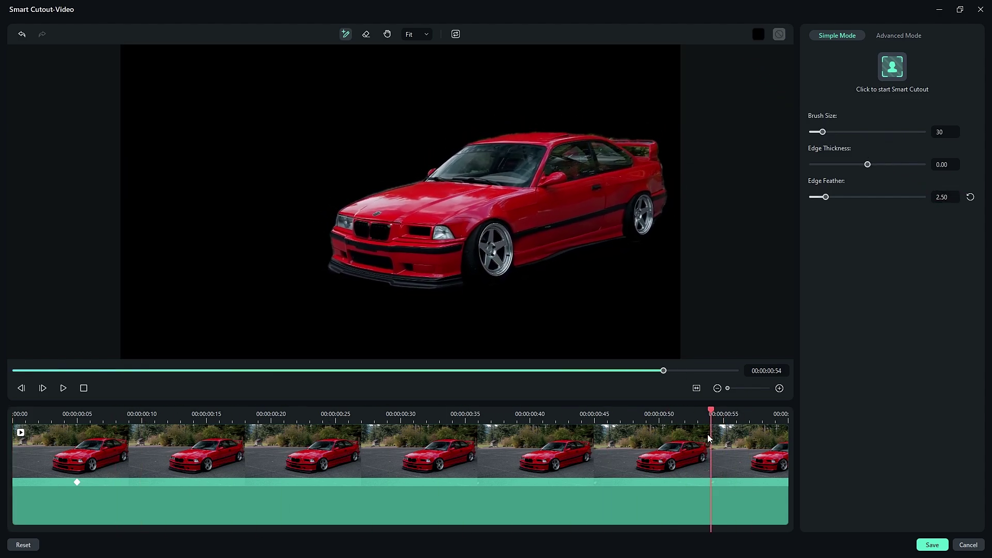
pyautogui.click(920, 542)
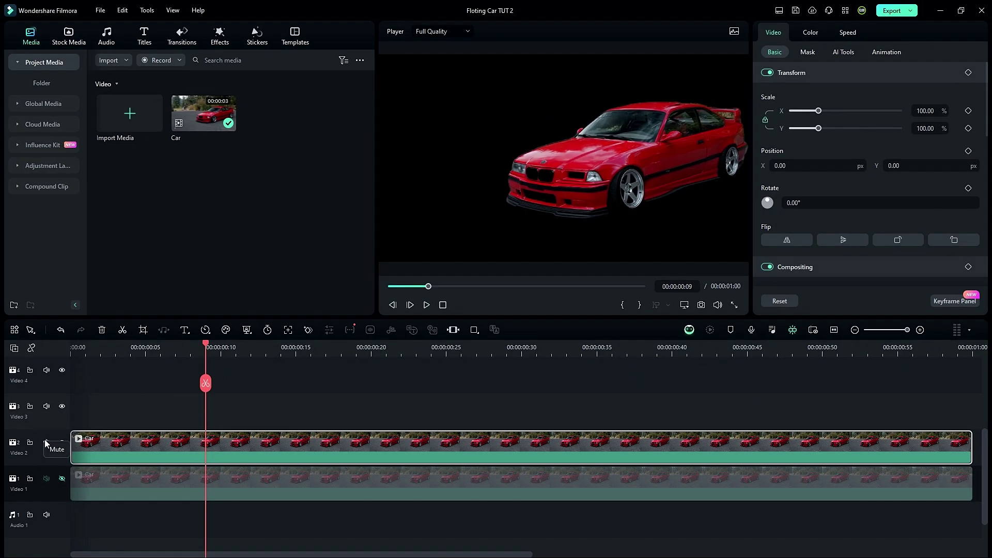
# Hide the Video 2 track with the cut-out car and show the original clip on Video 1
pyautogui.click(46, 442)
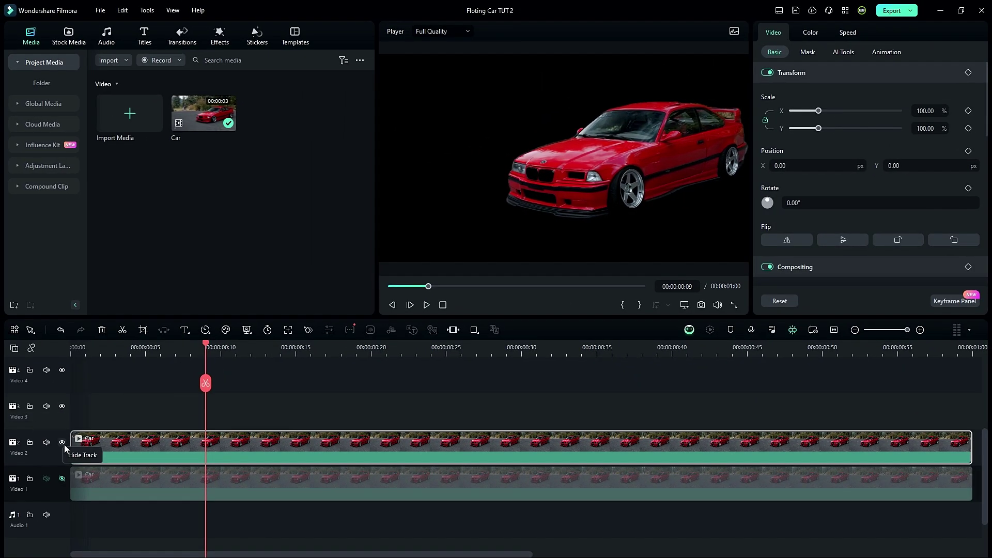
pyautogui.click(62, 442)
pyautogui.click(62, 479)
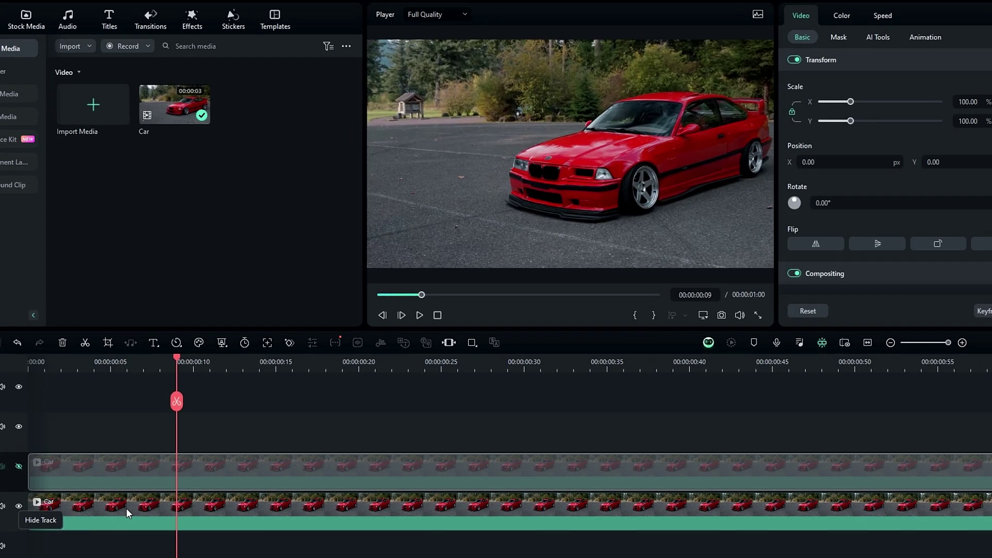
pyautogui.click(504, 349)
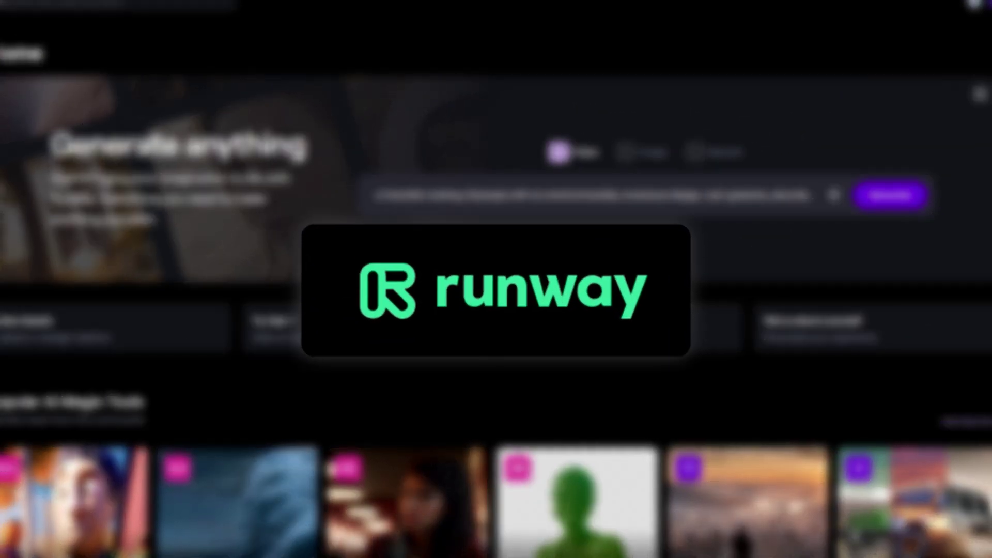
# Switch to Runway and open the Inpainting tool from the AI Magic Tools
pyautogui.scroll(-5, 466, 252)
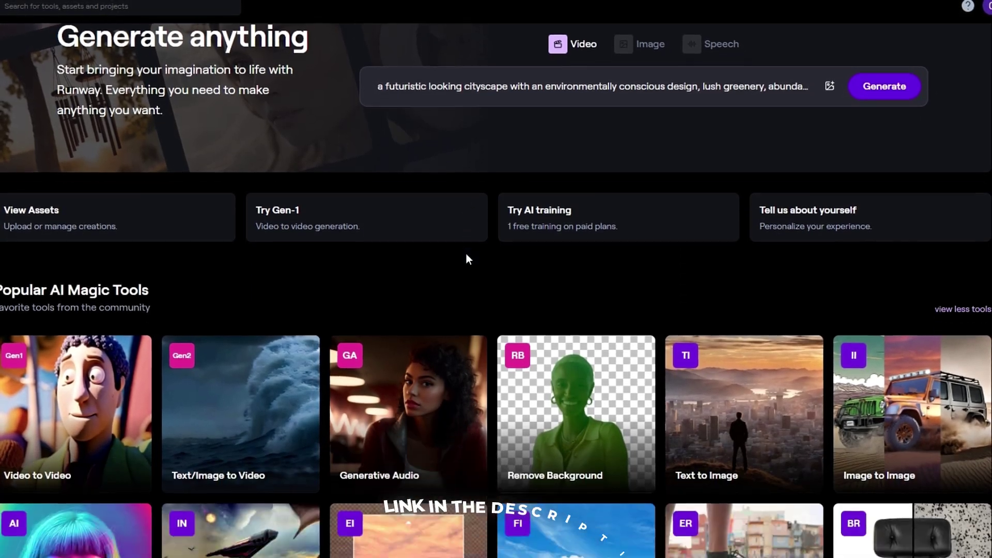
pyautogui.scroll(-1, 466, 258)
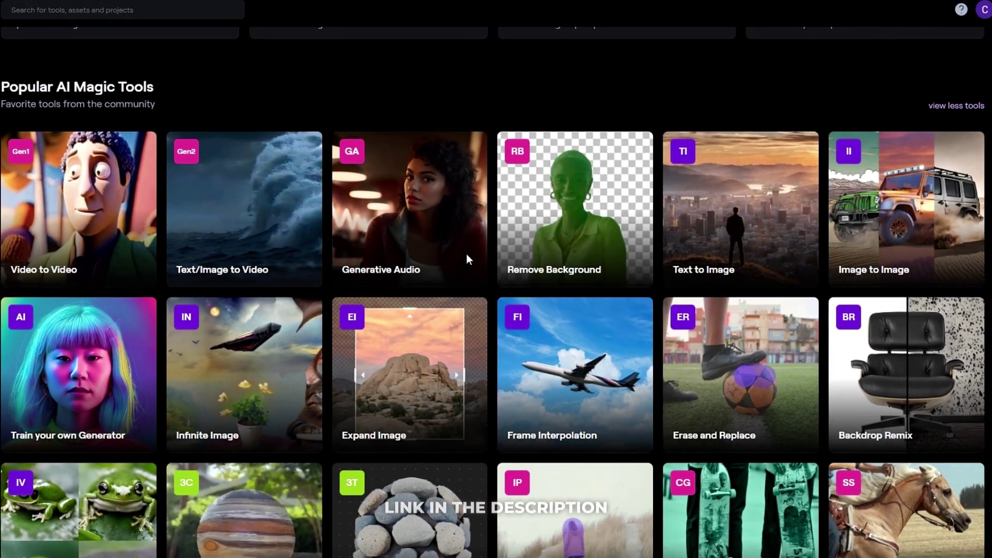
pyautogui.click(940, 107)
pyautogui.click(940, 107)
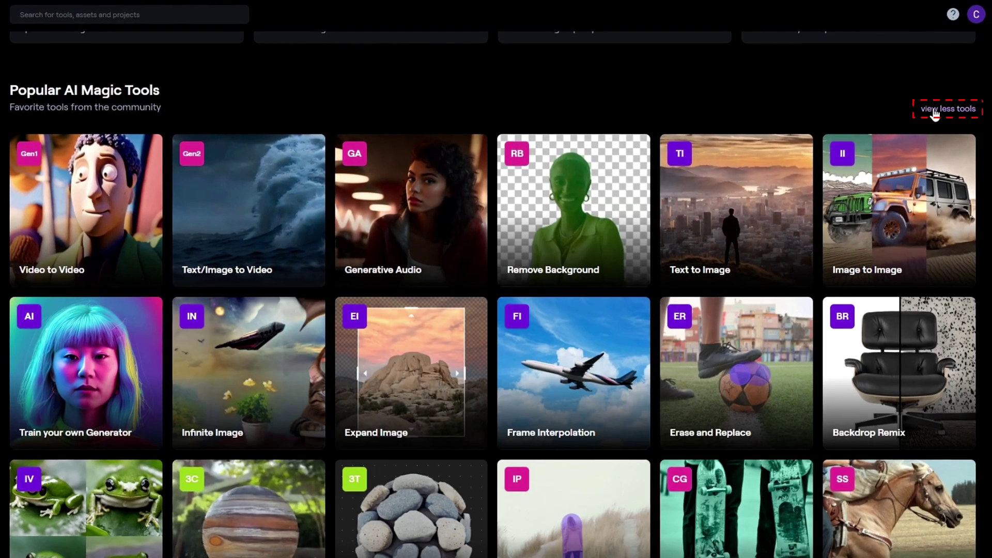
pyautogui.scroll(-5, 628, 222)
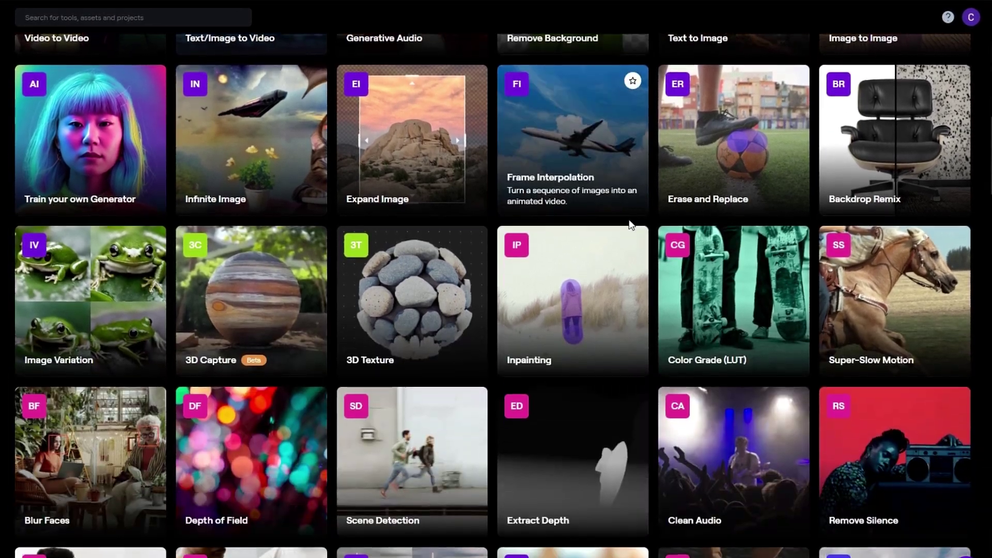
pyautogui.moveTo(554, 276)
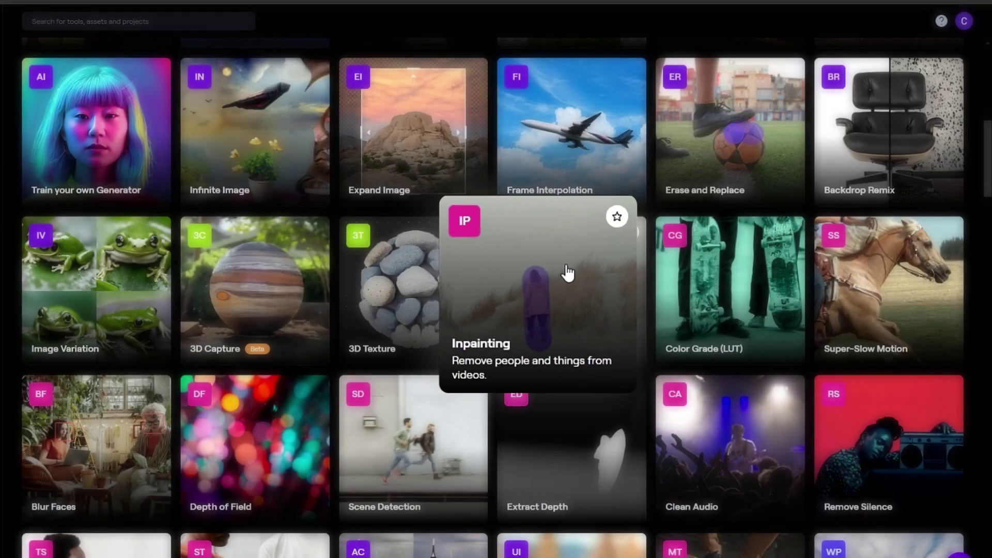
pyautogui.click(565, 274)
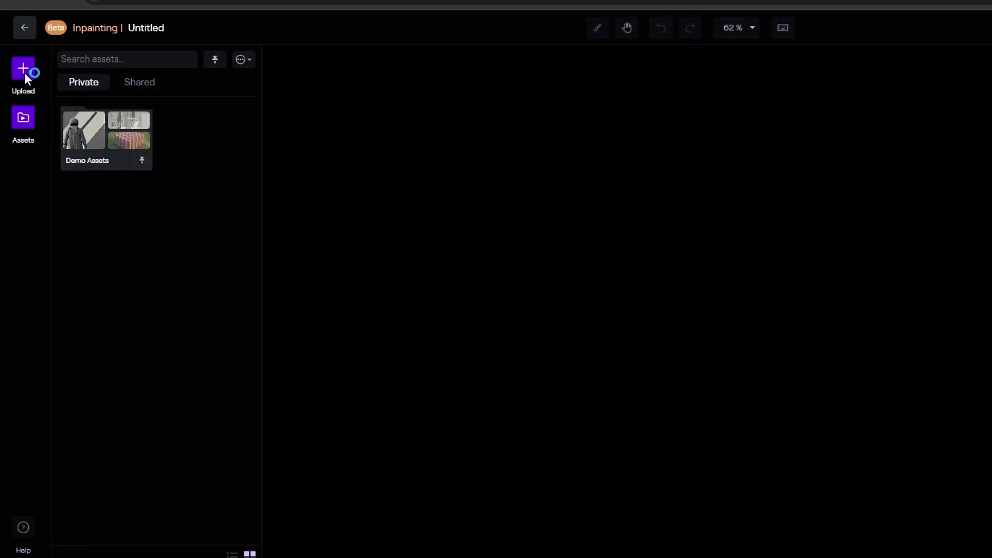
# Upload Car.mp4 to the inpainting project and place it on the canvas
pyautogui.click(24, 72)
pyautogui.click(82, 228)
pyautogui.doubleClick(296, 90)
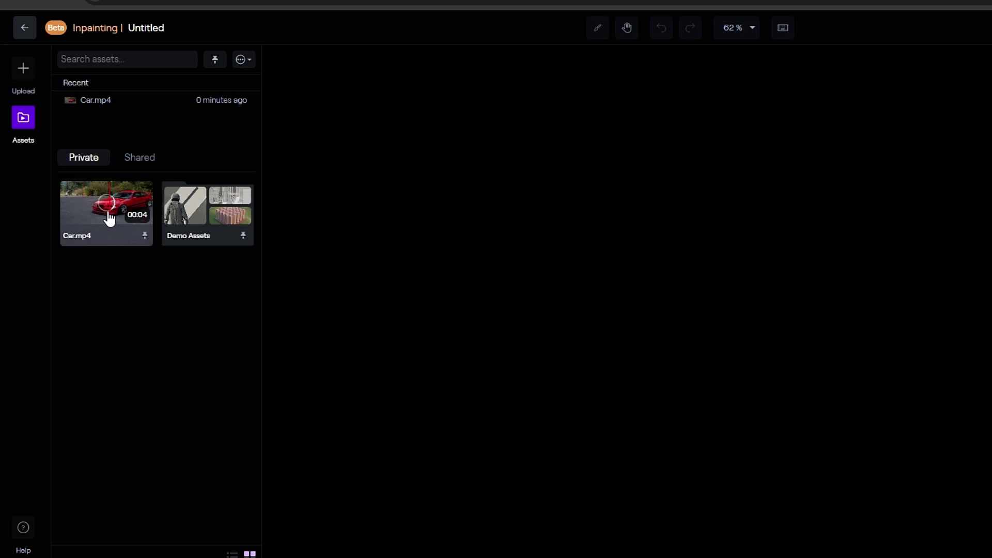
pyautogui.moveTo(104, 220); pyautogui.dragTo(330, 223)
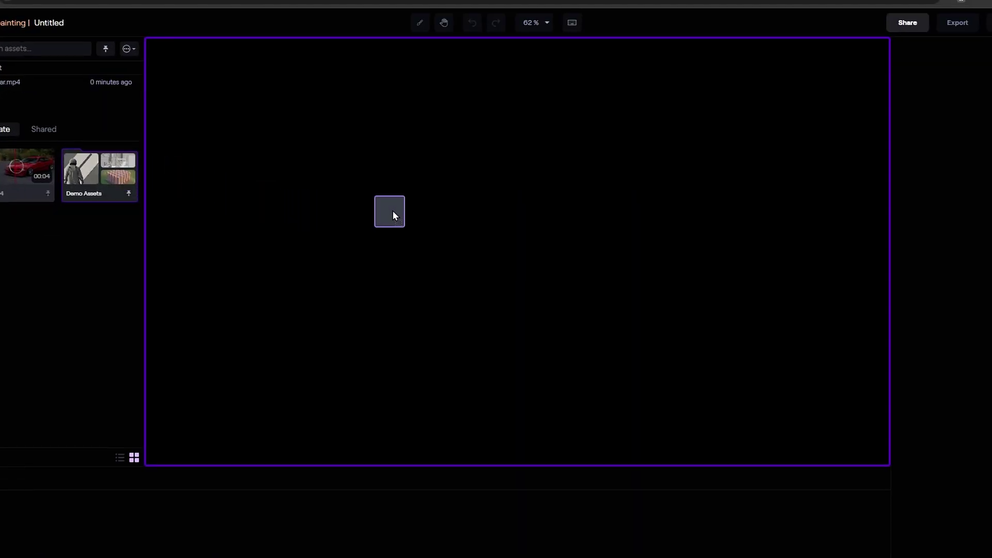
pyautogui.moveTo(393, 211); pyautogui.dragTo(393, 213)
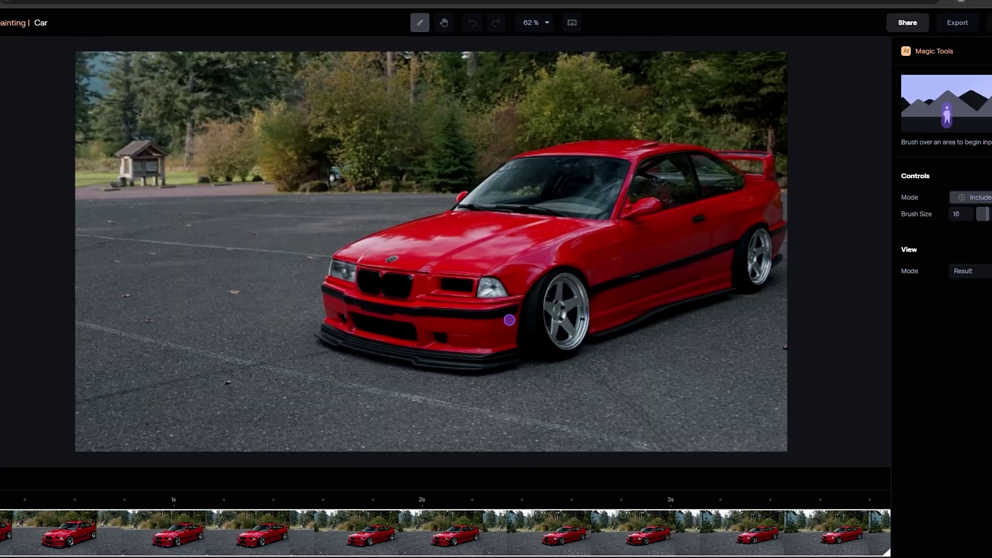
# Set the brush size to 100 and paint over the whole car at about 0.65 s to remove it
pyautogui.moveTo(17, 506); pyautogui.dragTo(162, 509)
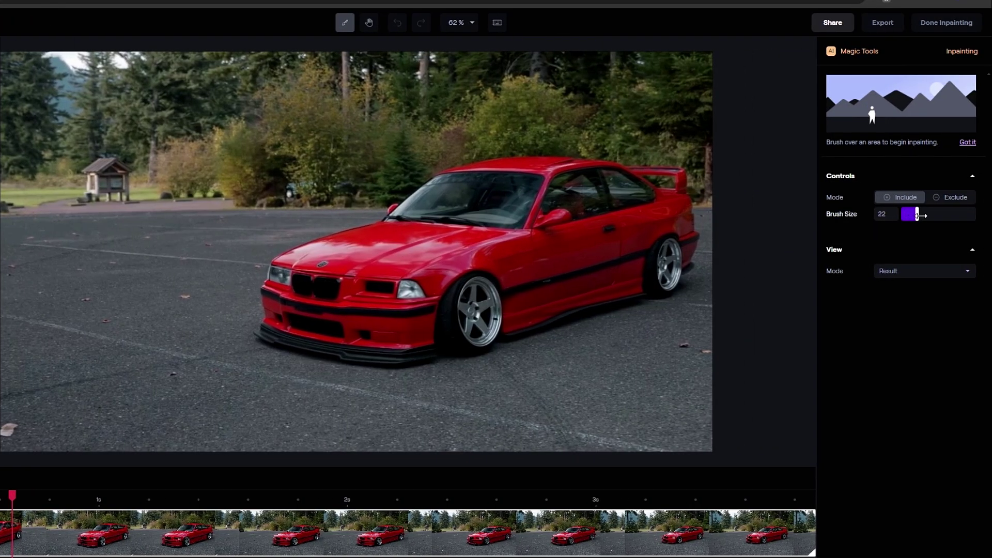
pyautogui.moveTo(918, 216); pyautogui.dragTo(940, 222)
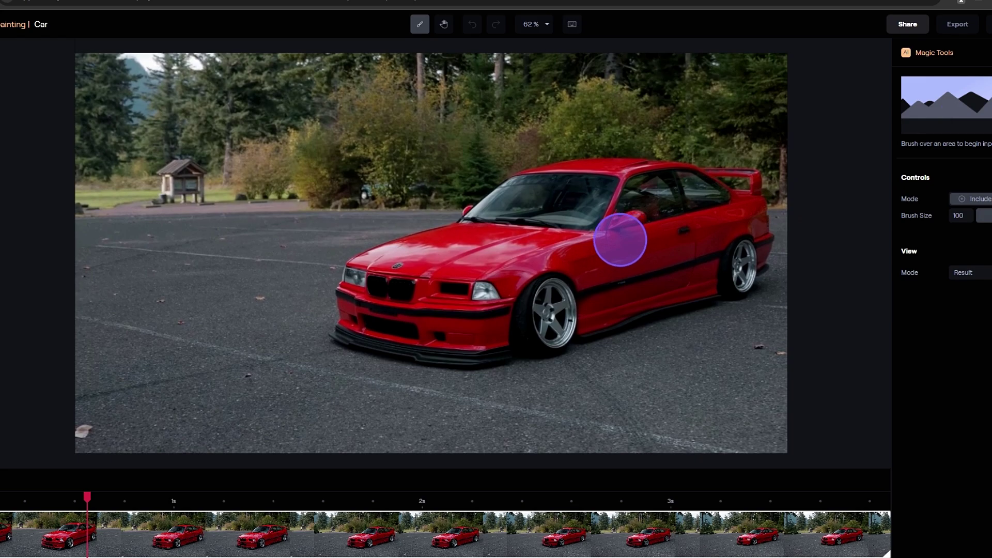
pyautogui.moveTo(386, 244); pyautogui.dragTo(369, 251)
pyautogui.moveTo(443, 251)
pyautogui.mouseDown()
pyautogui.moveTo(371, 276)
pyautogui.moveTo(353, 330)
pyautogui.moveTo(426, 349)
pyautogui.moveTo(534, 343)
pyautogui.moveTo(747, 268)
pyautogui.moveTo(743, 191)
pyautogui.moveTo(593, 182)
pyautogui.moveTo(507, 208)
pyautogui.moveTo(467, 238)
pyautogui.moveTo(441, 297)
pyautogui.moveTo(726, 231)
pyautogui.moveTo(635, 215)
pyautogui.mouseUp()
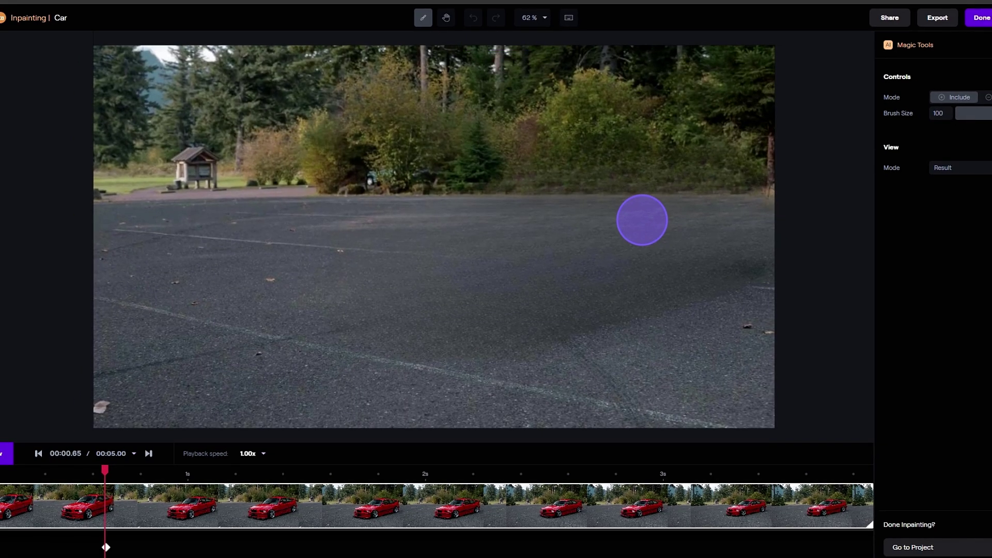
# Check the inpainted clip along its length, then finish the inpainting and dismiss the guided tour
pyautogui.moveTo(102, 474); pyautogui.dragTo(836, 472)
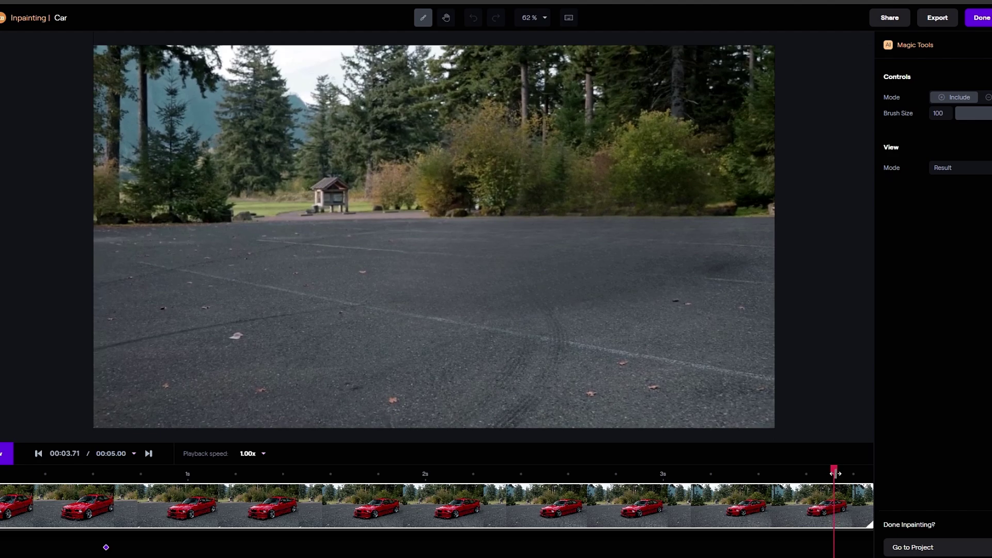
pyautogui.click(3, 453)
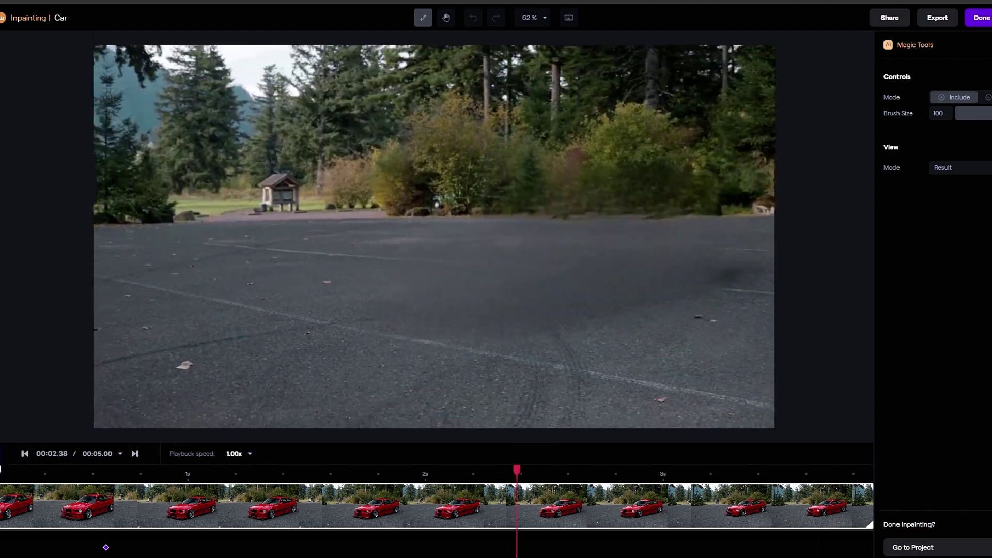
pyautogui.click(2, 454)
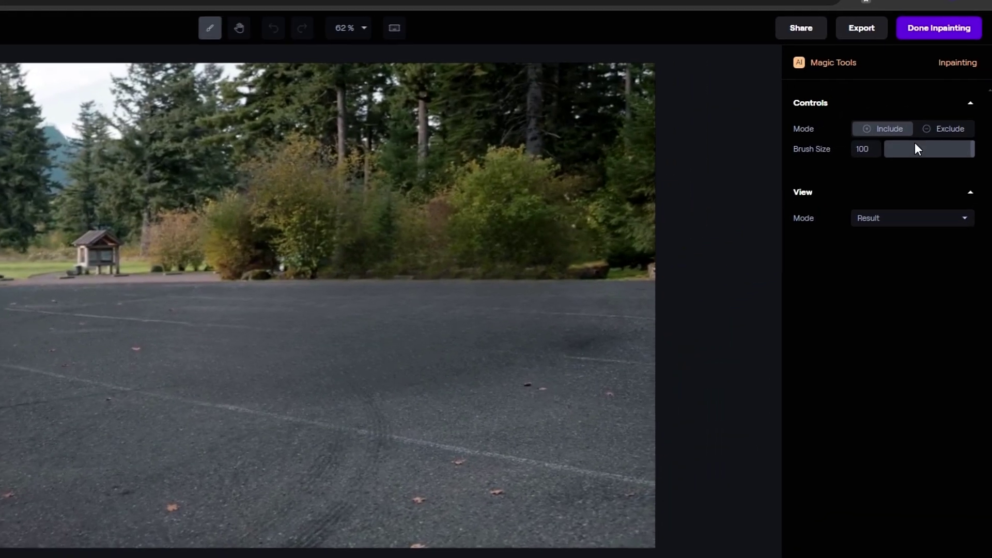
pyautogui.click(939, 32)
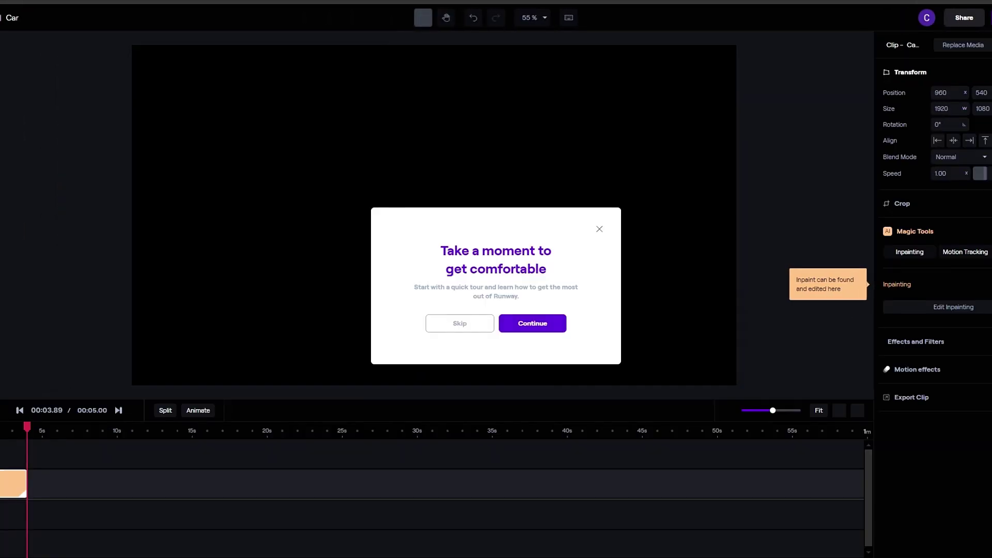
pyautogui.click(597, 231)
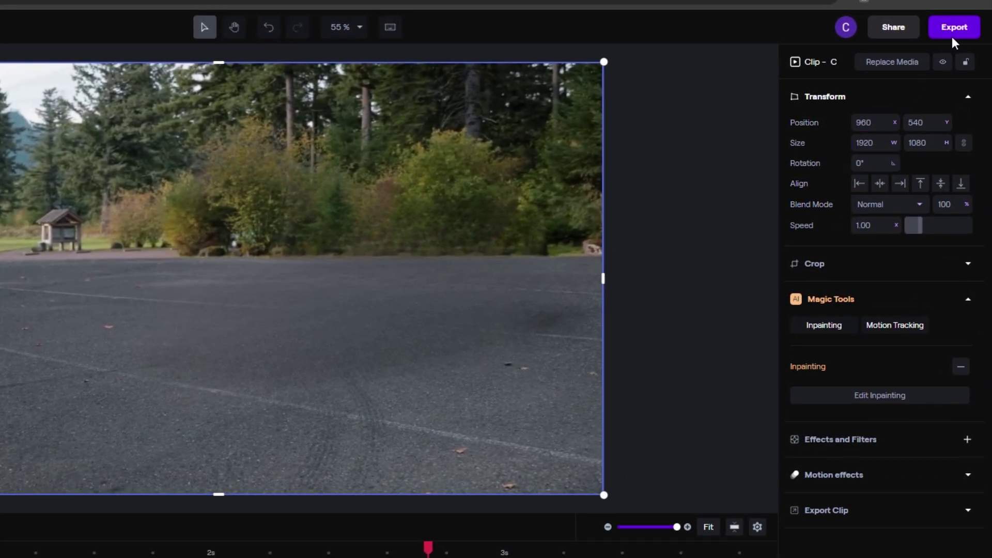
# Export the clip as a 720p MP4 named Car 720p and open the exported file
pyautogui.click(955, 31)
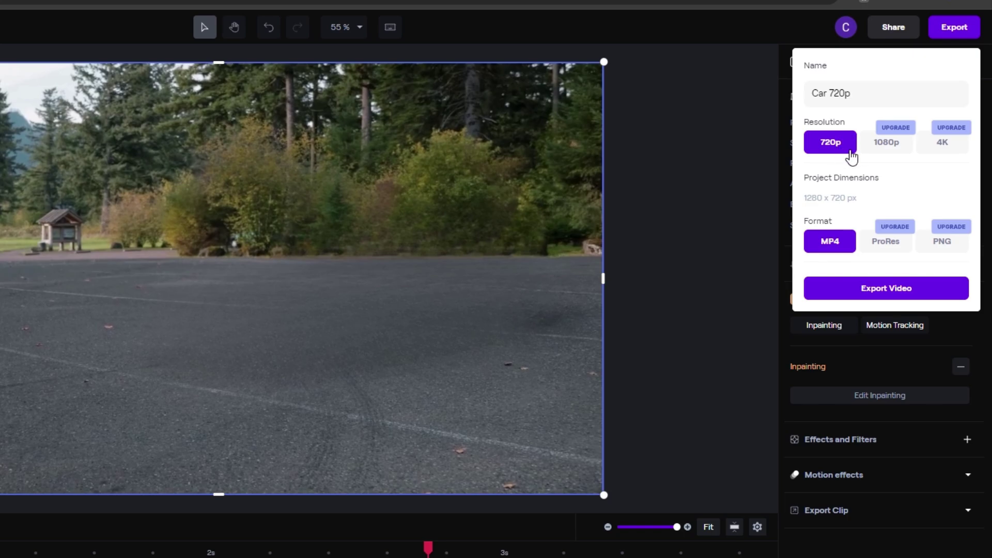
pyautogui.click(877, 285)
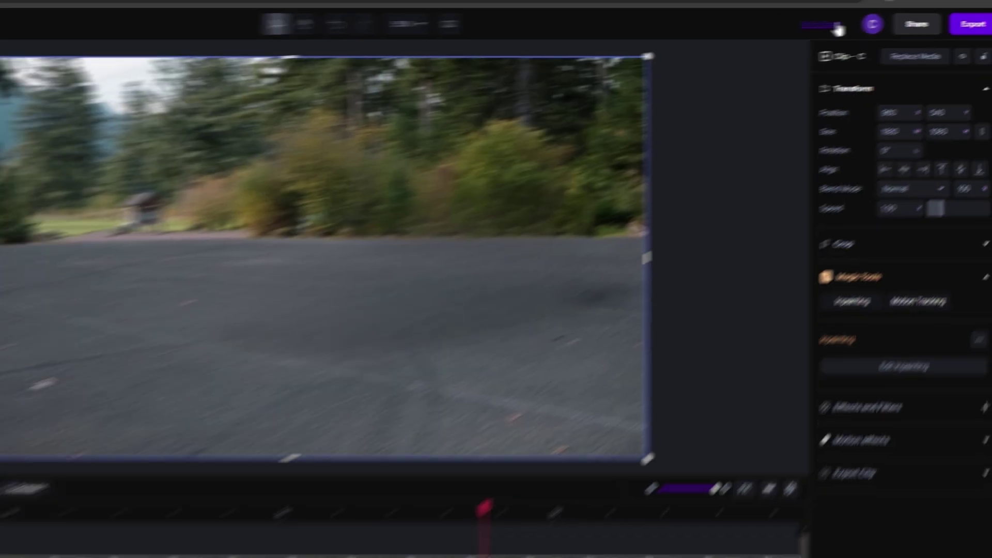
pyautogui.click(837, 27)
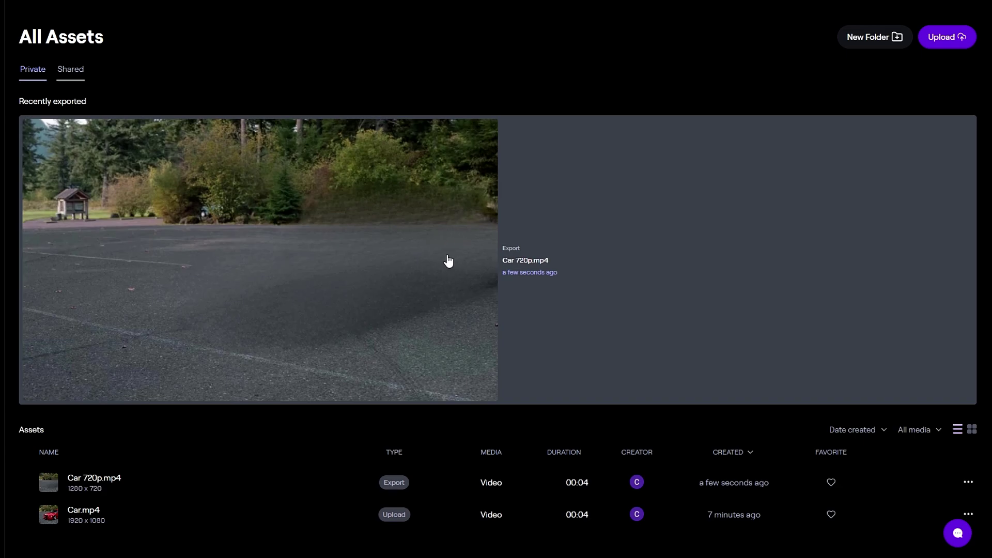
pyautogui.click(448, 261)
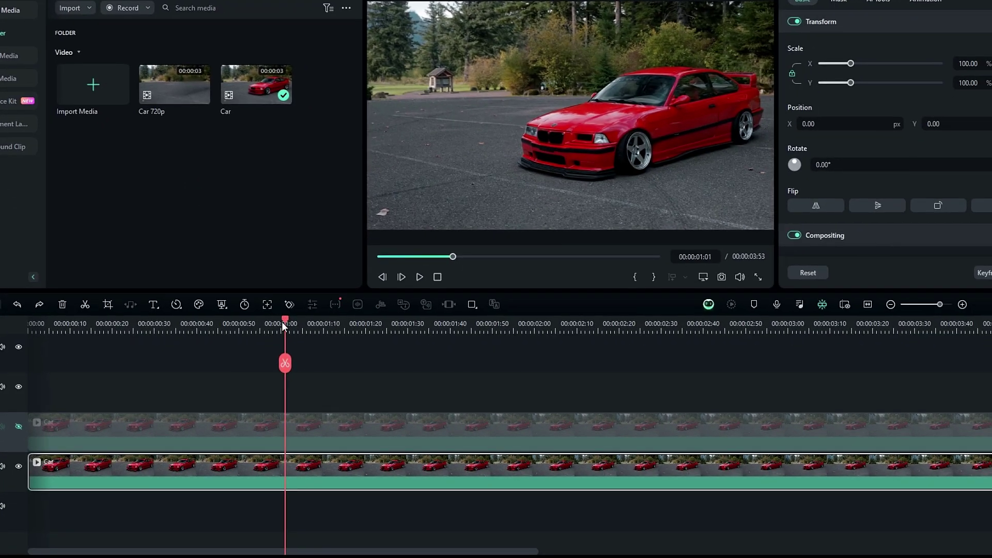
# In Filmora, trim the original Car clip to end at 00:00:01:00 and move it to the Video 3 track
pyautogui.moveTo(415, 462)
pyautogui.mouseDown()
pyautogui.moveTo(355, 469)
pyautogui.moveTo(414, 469)
pyautogui.mouseUp()
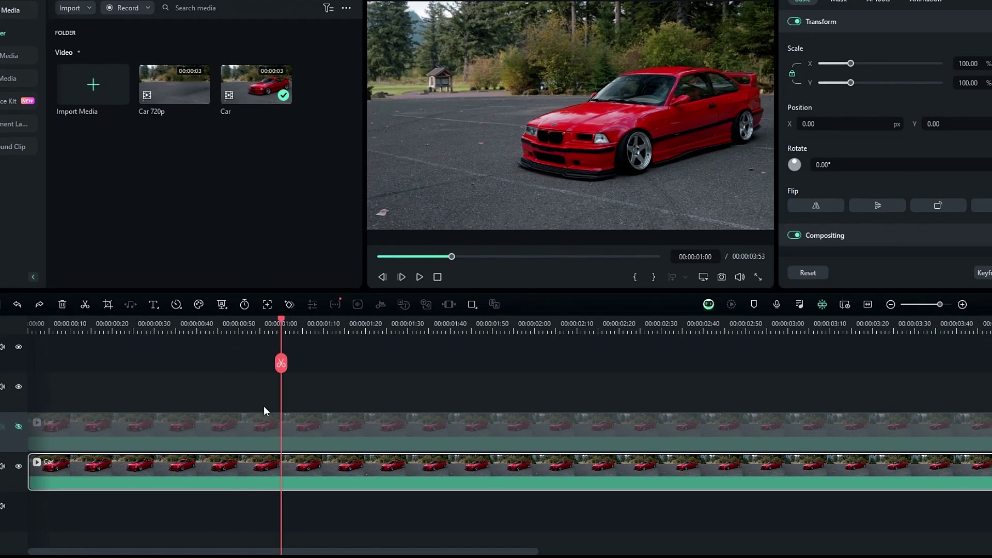
pyautogui.click(284, 368)
pyautogui.press('Delete')
pyautogui.moveTo(232, 460); pyautogui.dragTo(234, 409)
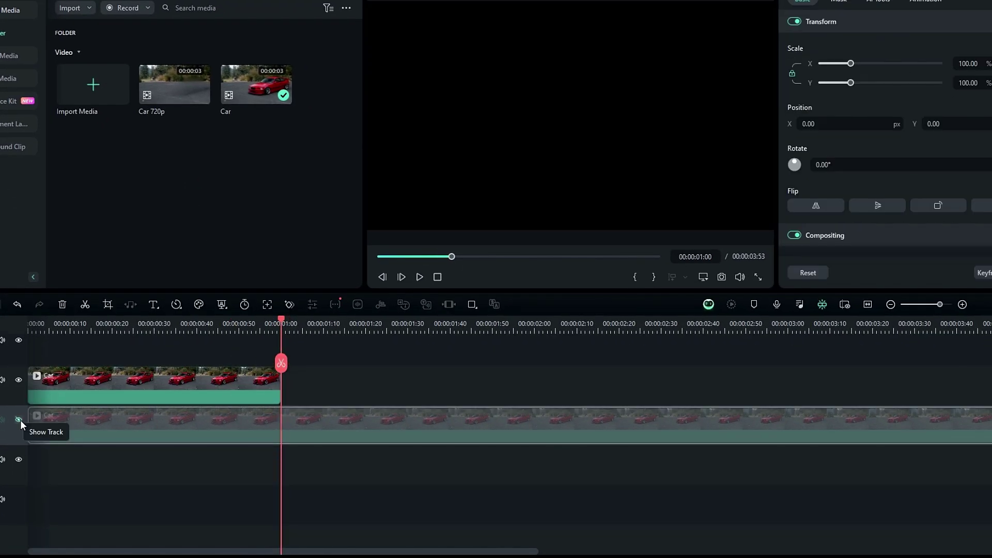
# Show the cutout Car track again and place the Car 720p clip at the timeline start on the track beneath it
pyautogui.click(18, 419)
pyautogui.click(259, 416)
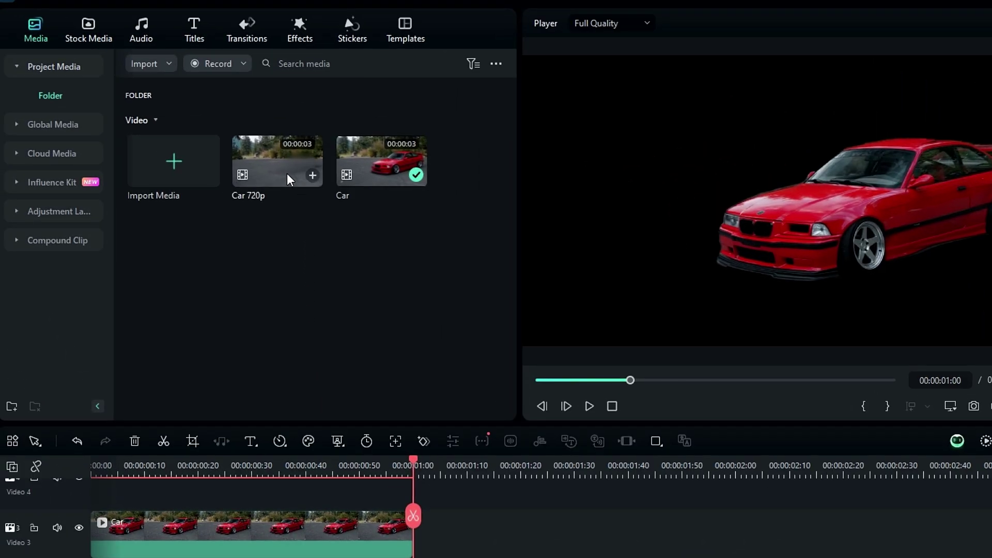
pyautogui.moveTo(180, 88); pyautogui.dragTo(34, 465)
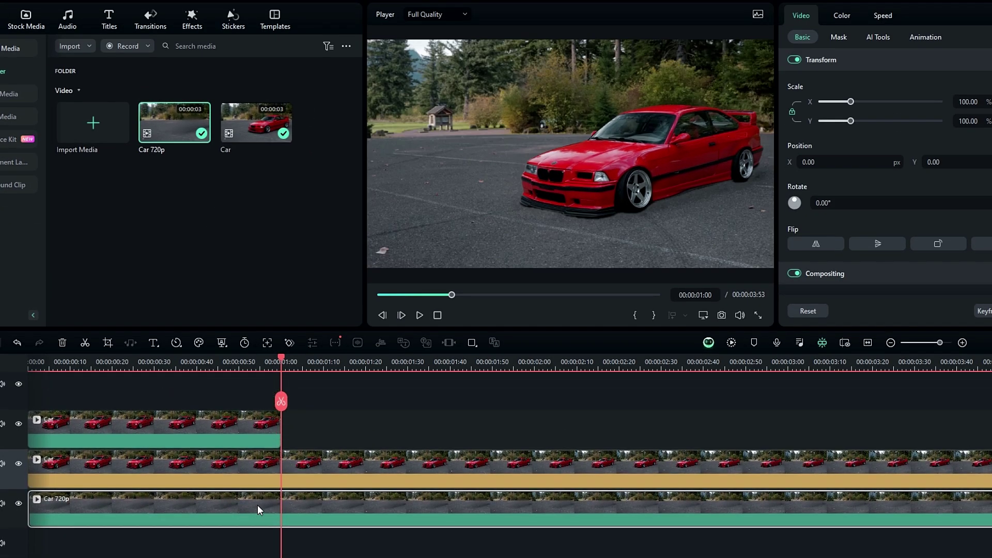
# Add Position and Rotate keyframes to the cutout Car clip at 00:00:01:00
pyautogui.moveTo(284, 370); pyautogui.dragTo(290, 395)
pyautogui.click(301, 467)
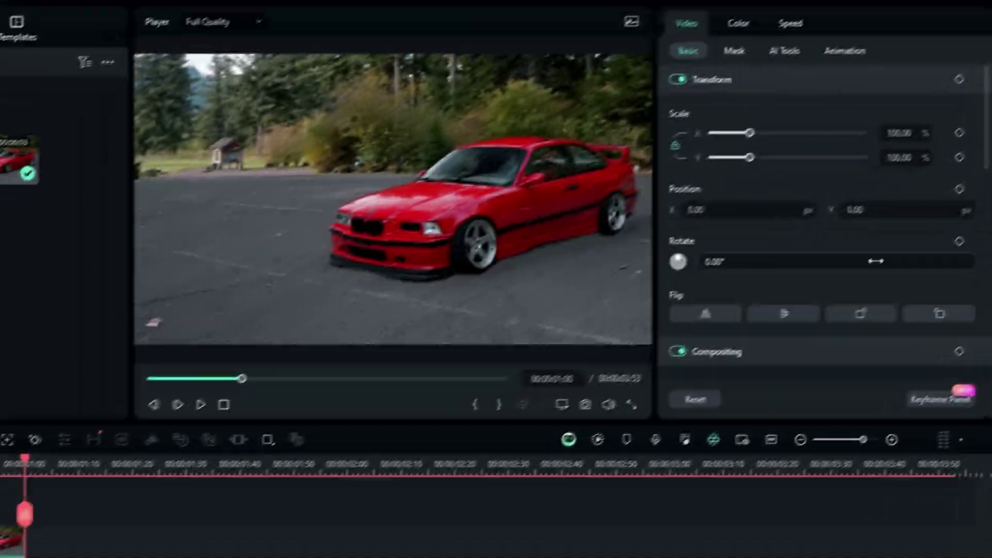
pyautogui.click(991, 145)
pyautogui.click(991, 187)
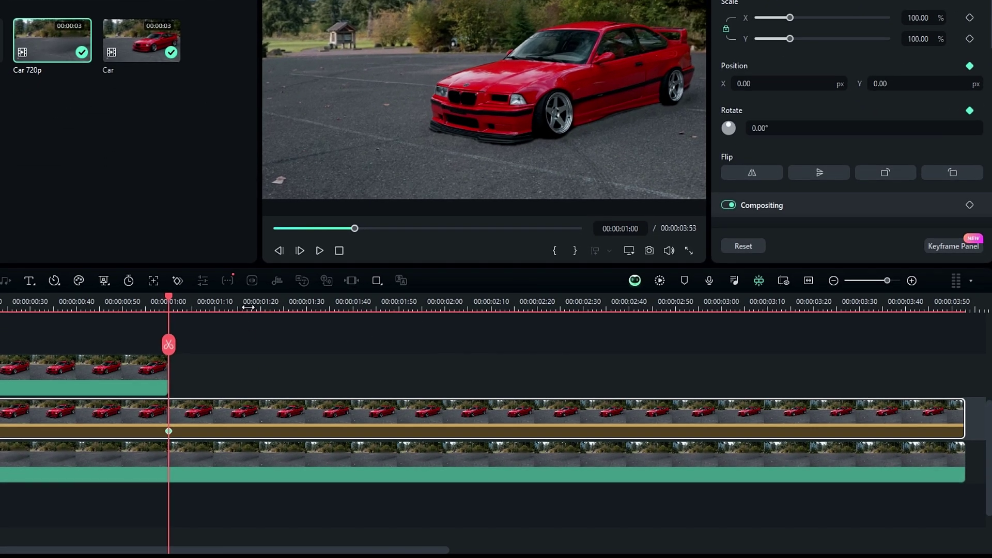
# At 00:00:01:30, set the cutout car's Y position to 202 px and its rotation to -8°
pyautogui.moveTo(248, 307); pyautogui.dragTo(308, 317)
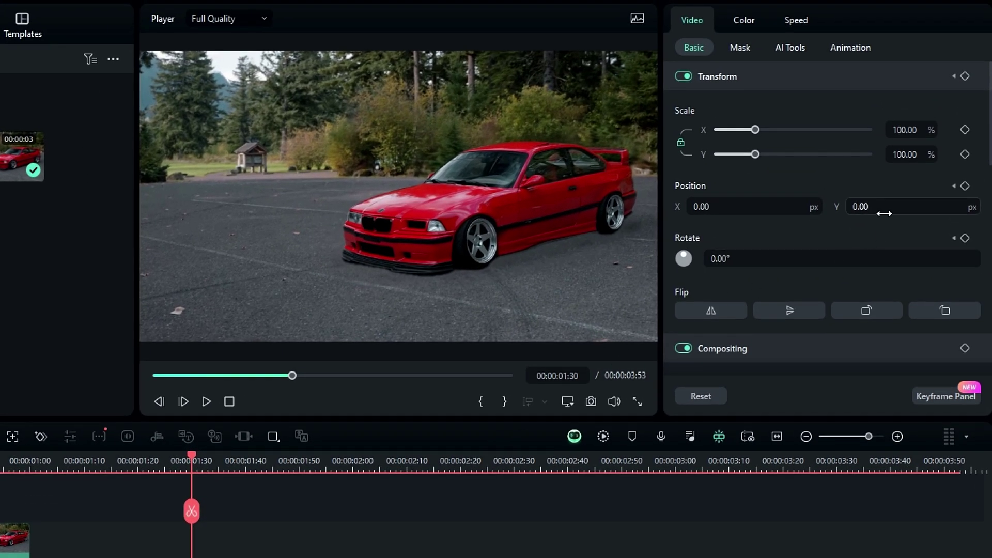
pyautogui.click(885, 213)
pyautogui.write('202')
pyautogui.press('Return')
pyautogui.click(851, 253)
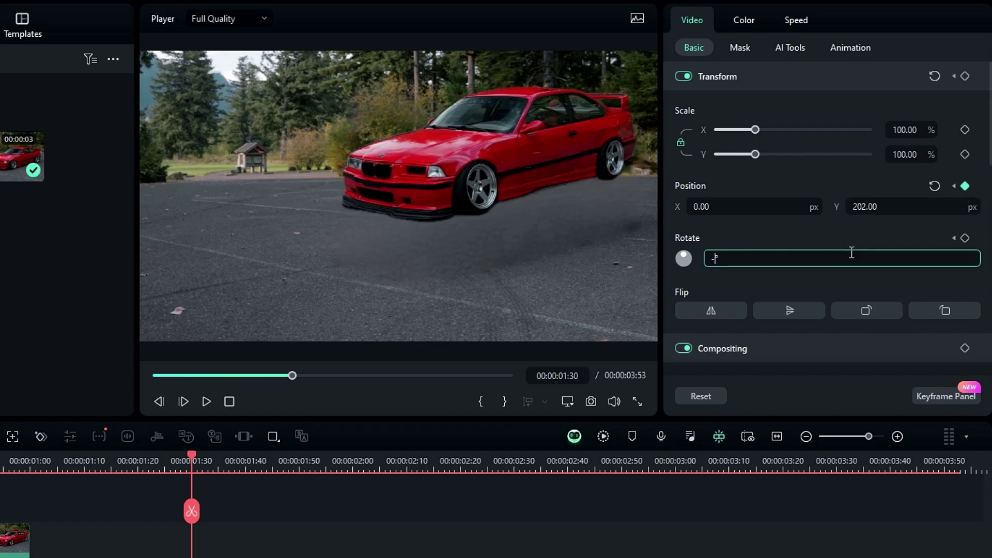
pyautogui.write('-8')
pyautogui.press('Return')
# Apply easing to the cutout car's Position Y and Rotate keyframes in the keyframe graph and play back the lift
pyautogui.click(929, 393)
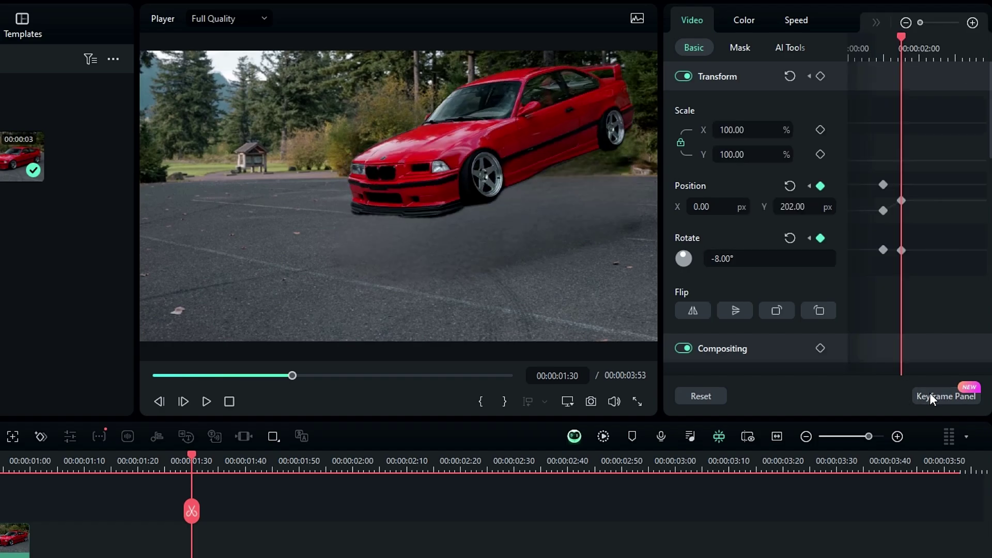
pyautogui.moveTo(936, 262); pyautogui.dragTo(863, 192)
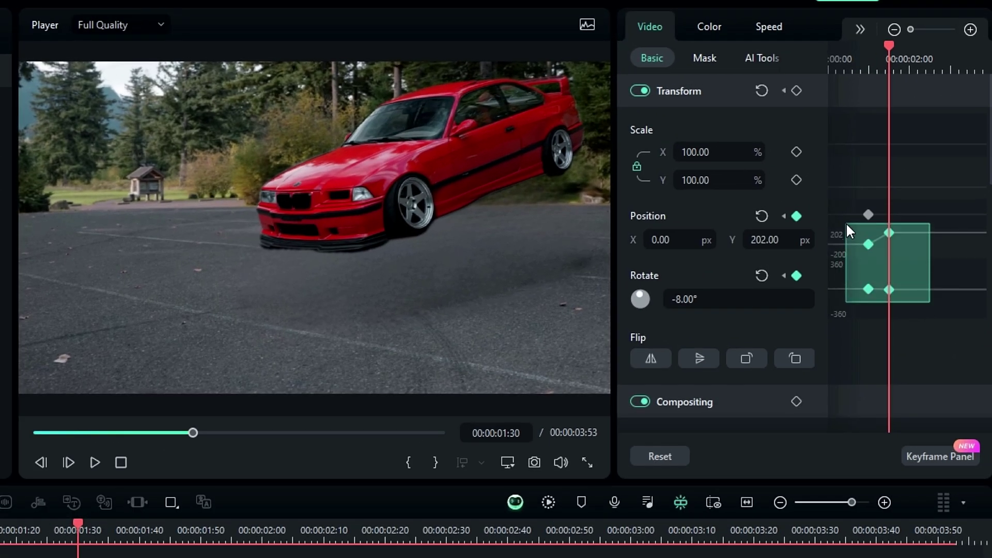
pyautogui.moveTo(850, 233); pyautogui.dragTo(850, 233)
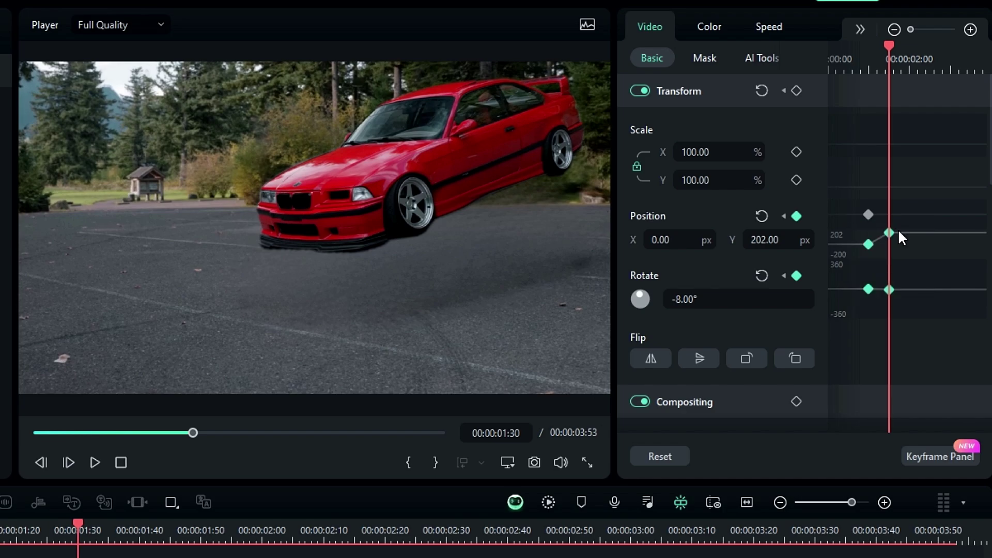
pyautogui.rightClick(889, 233)
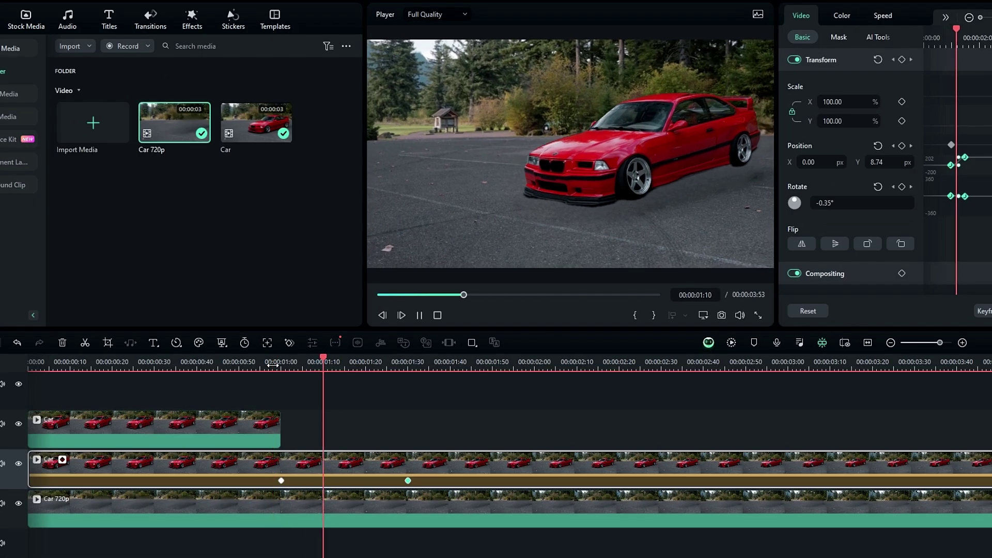
pyautogui.click(272, 365)
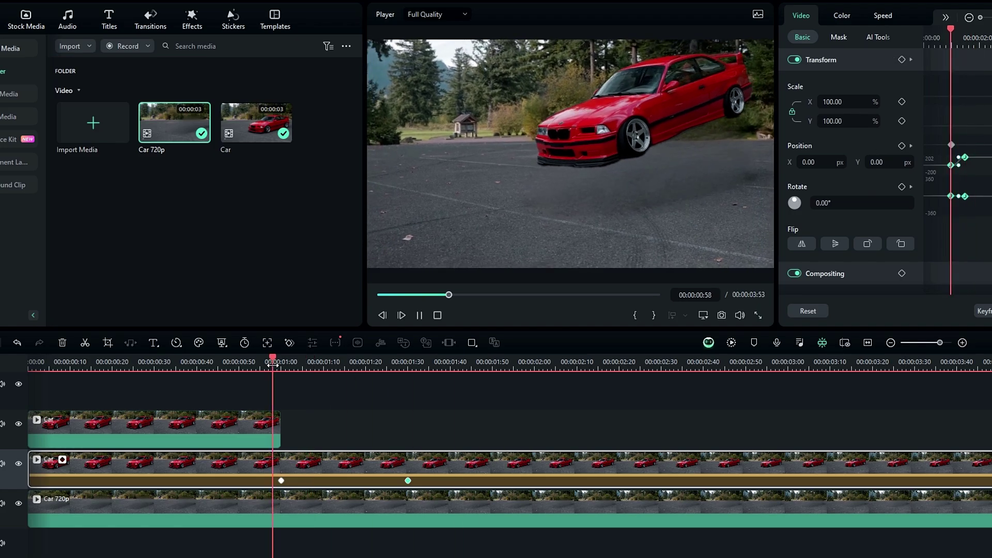
pyautogui.press('space')
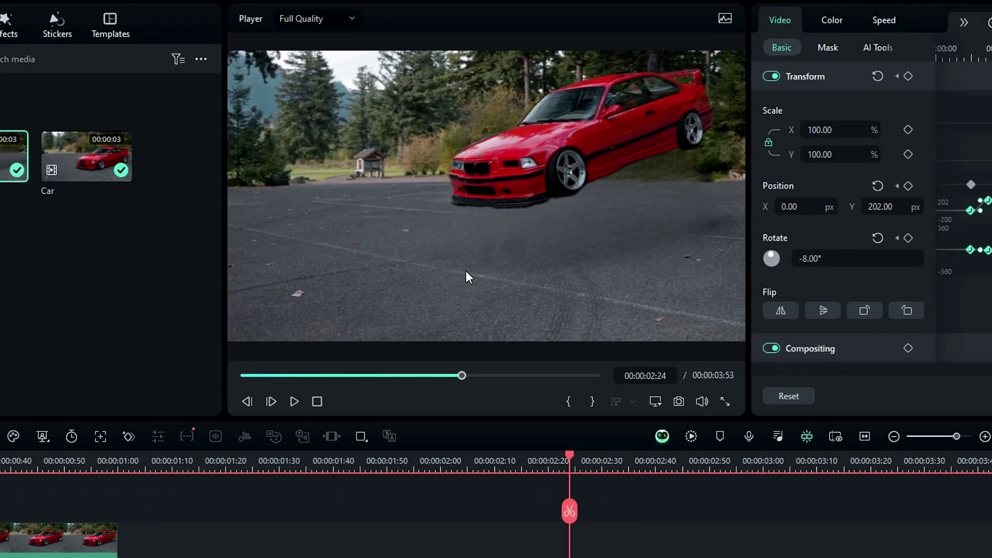
# Enable a drop shadow on the cutout car with a 174° angle and black colour
pyautogui.scroll(-5, 795, 170)
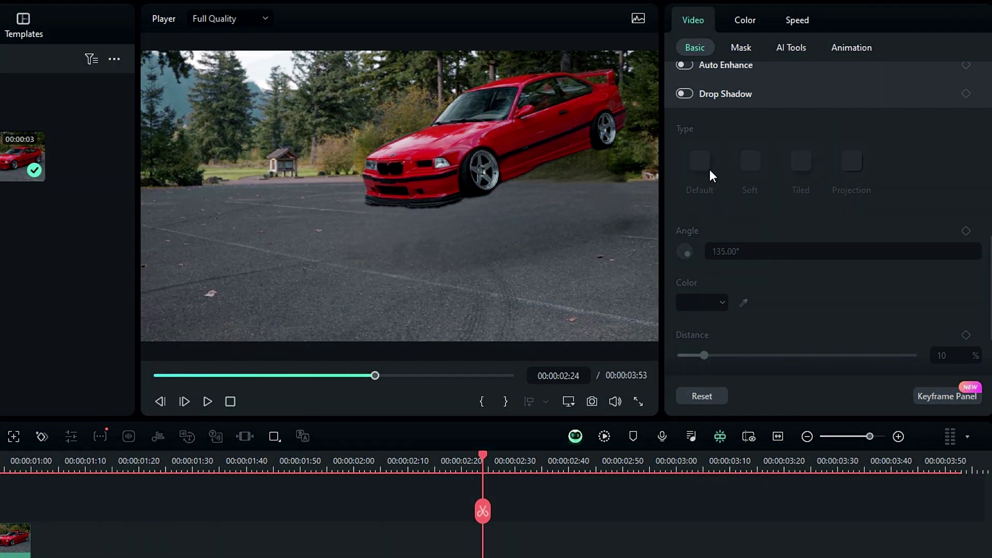
pyautogui.click(685, 93)
pyautogui.click(746, 252)
pyautogui.doubleClick(745, 252)
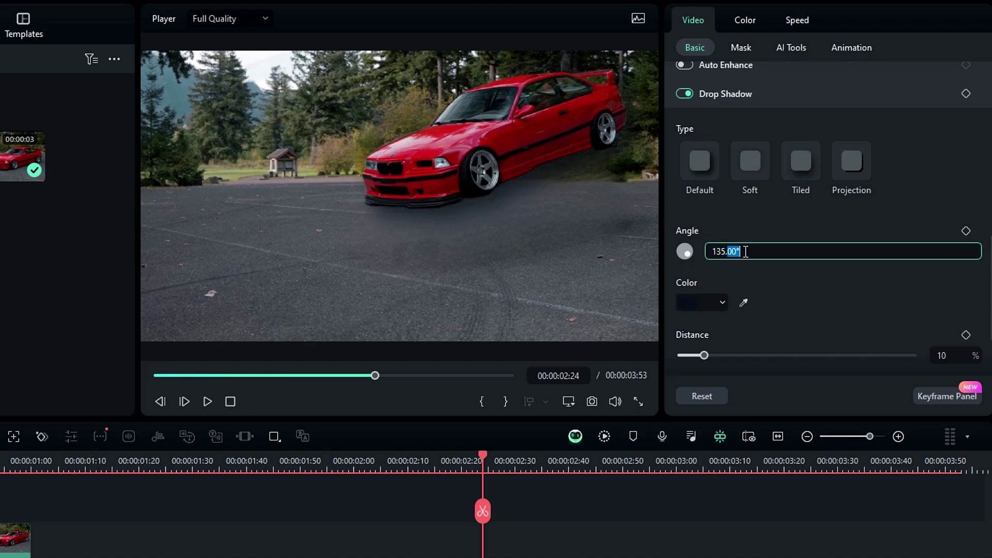
pyautogui.press('Return')
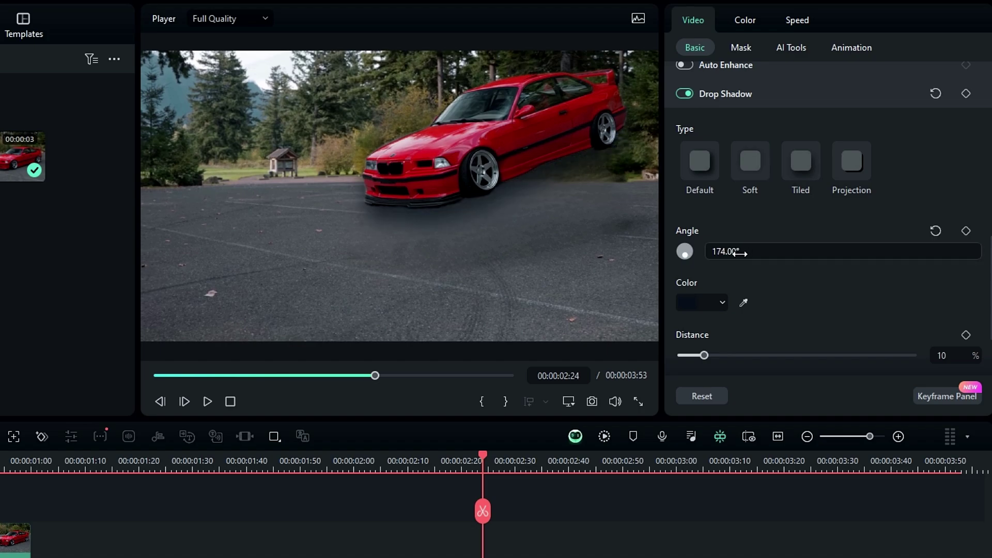
pyautogui.click(707, 299)
pyautogui.click(688, 396)
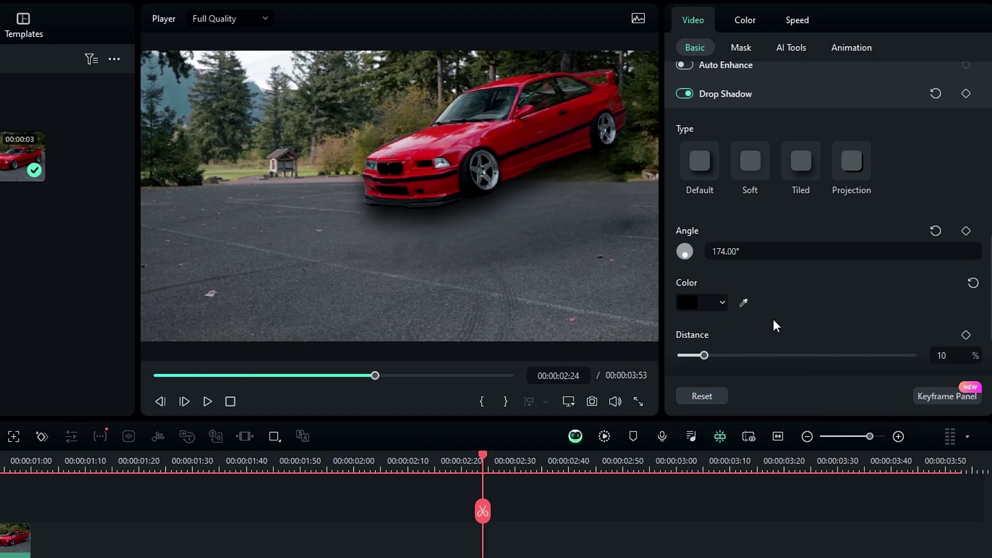
# Set the blur of the cutout car's drop shadow to 68%
pyautogui.scroll(-1, 774, 316)
pyautogui.doubleClick(953, 303)
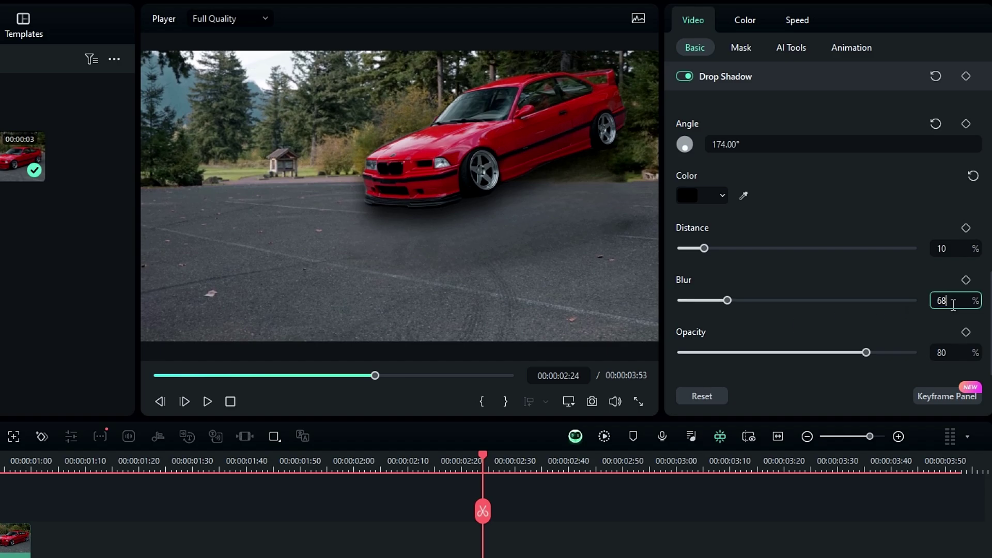
pyautogui.write('68')
pyautogui.press('Return')
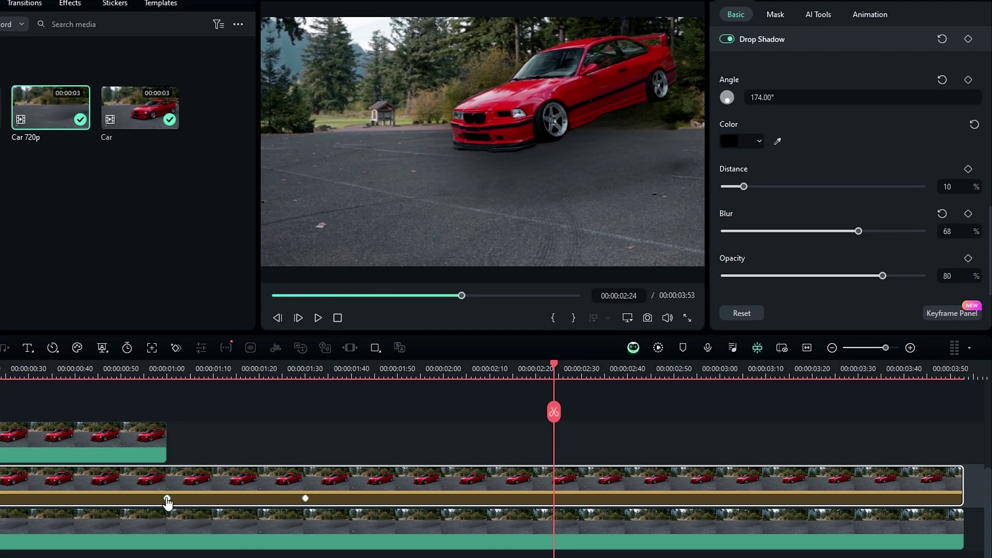
# At the 00:00:01:00 keyframe, add shadow Distance and Opacity keyframes and set the shadow opacity to 0%
pyautogui.click(167, 499)
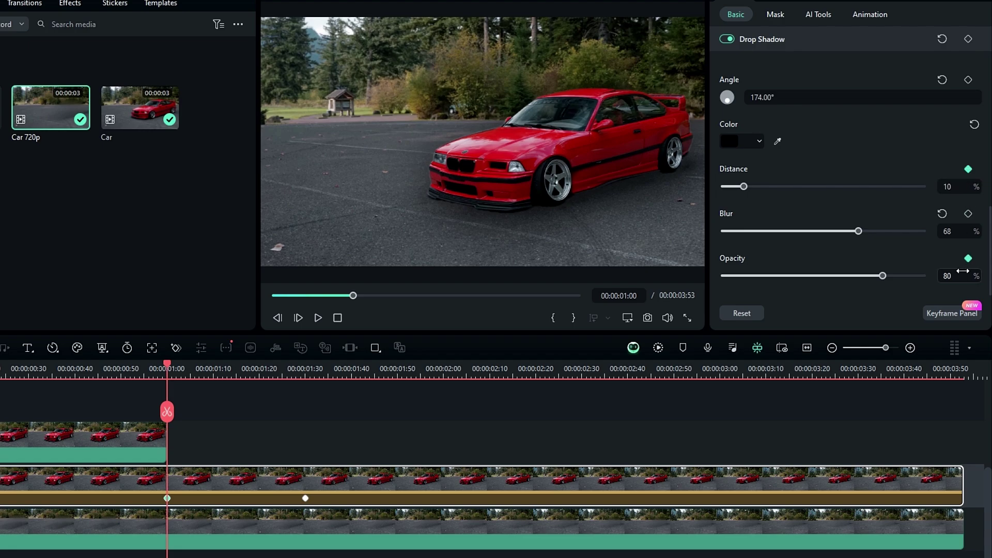
pyautogui.write('0')
pyautogui.press('Return')
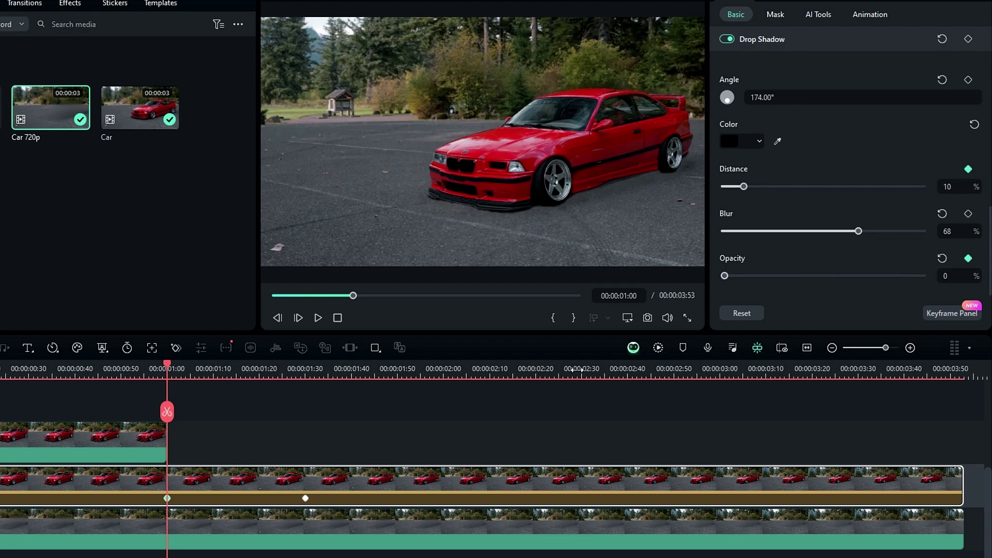
# At 00:00:01:14, set the cutout car's shadow opacity to 25%
pyautogui.click(232, 370)
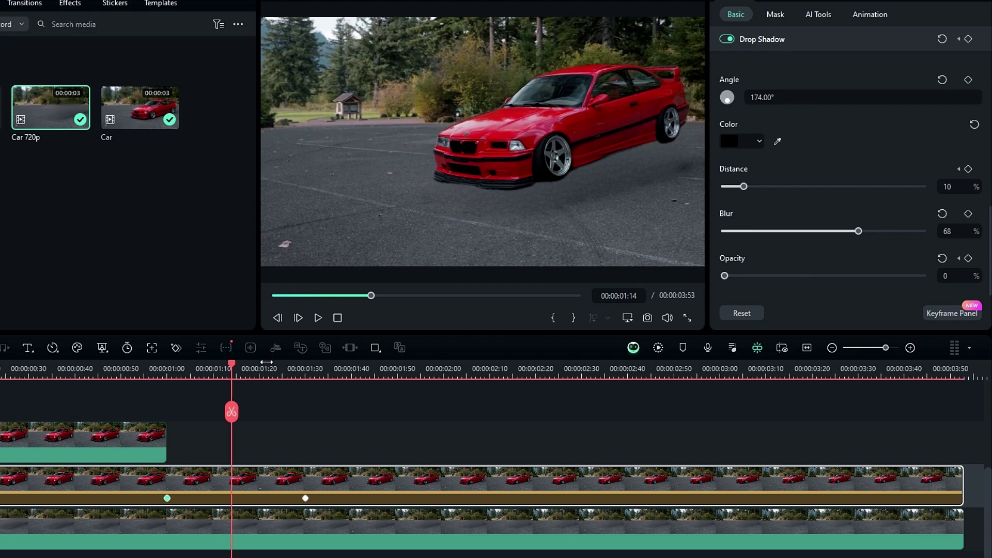
pyautogui.write('25')
pyautogui.press('Return')
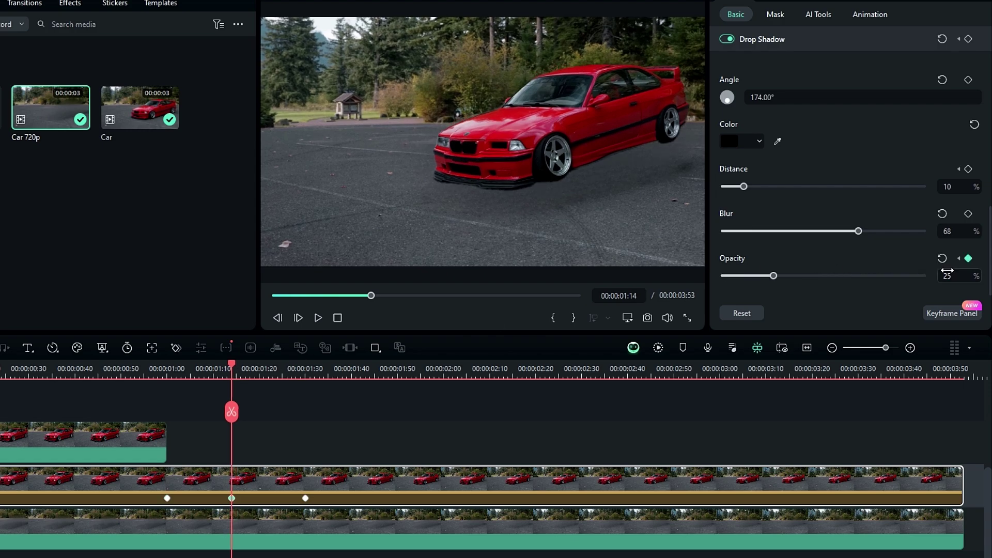
# At the 00:00:01:30 keyframe, set the car's shadow opacity to 30% and its distance to 80%
pyautogui.click(305, 498)
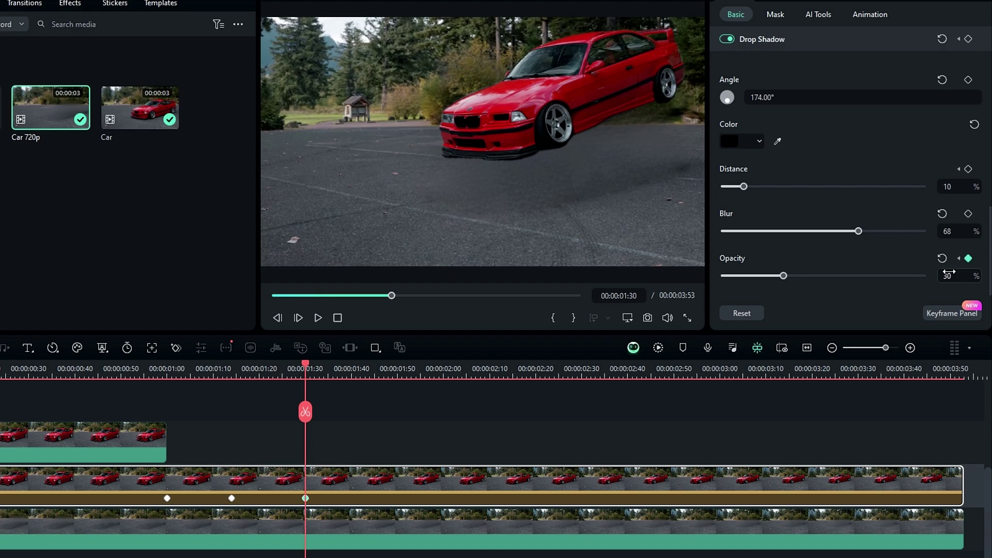
pyautogui.click(954, 188)
pyautogui.write('80')
pyautogui.press('Return')
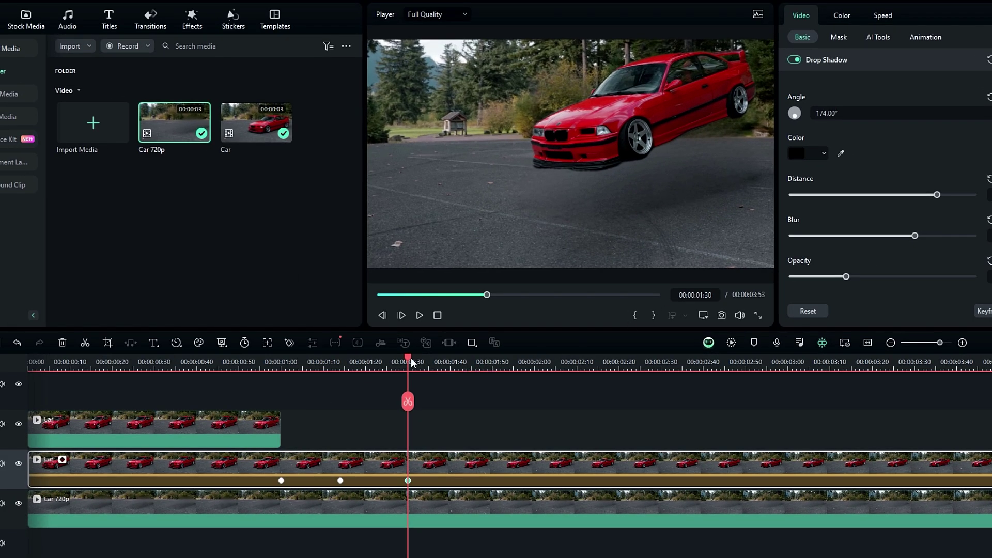
# Move both Car clips up one track and place the Dust-Up 2 smoke sticker on the freed track from 00:00:01:00
pyautogui.moveTo(411, 362); pyautogui.dragTo(342, 378)
pyautogui.moveTo(412, 364); pyautogui.dragTo(380, 348)
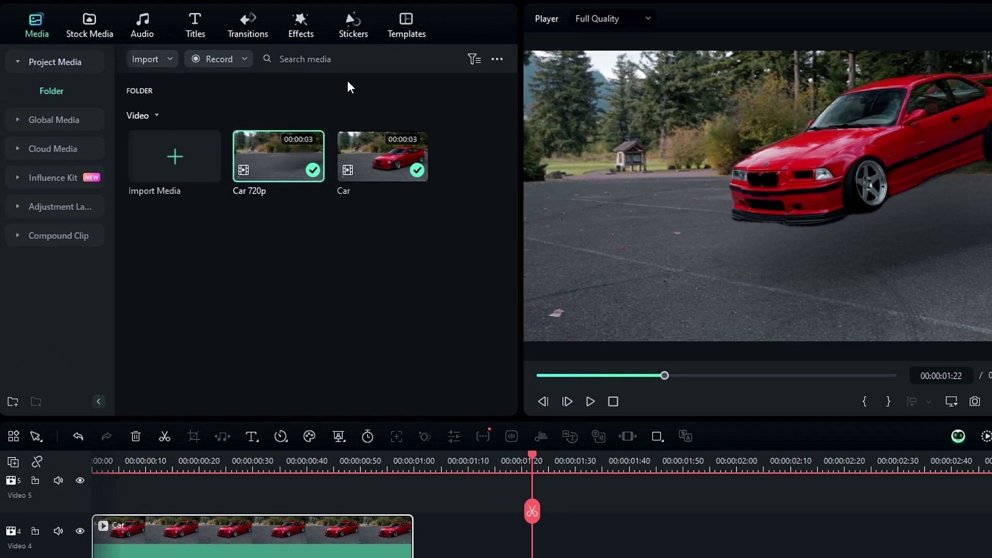
pyautogui.click(233, 20)
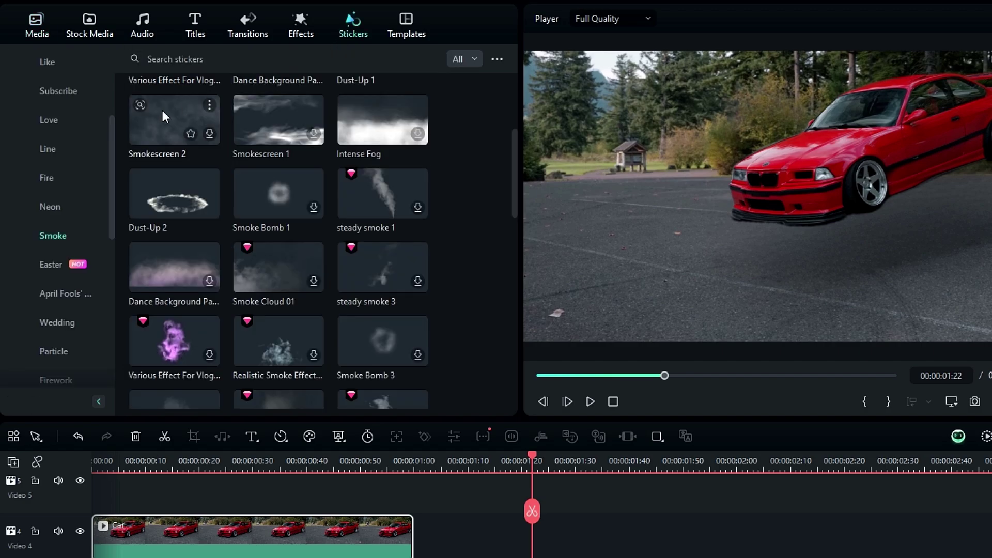
pyautogui.moveTo(192, 198)
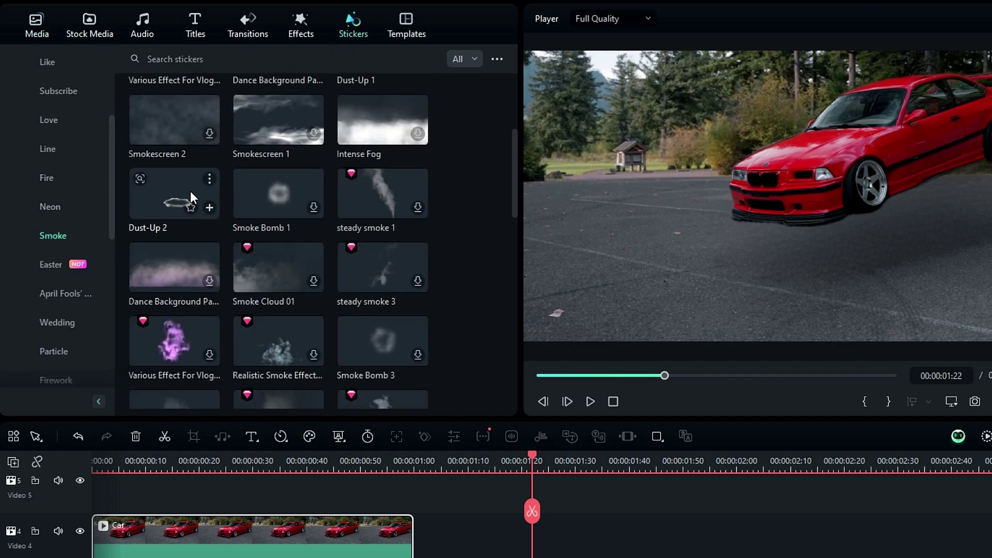
pyautogui.moveTo(174, 195); pyautogui.dragTo(310, 455)
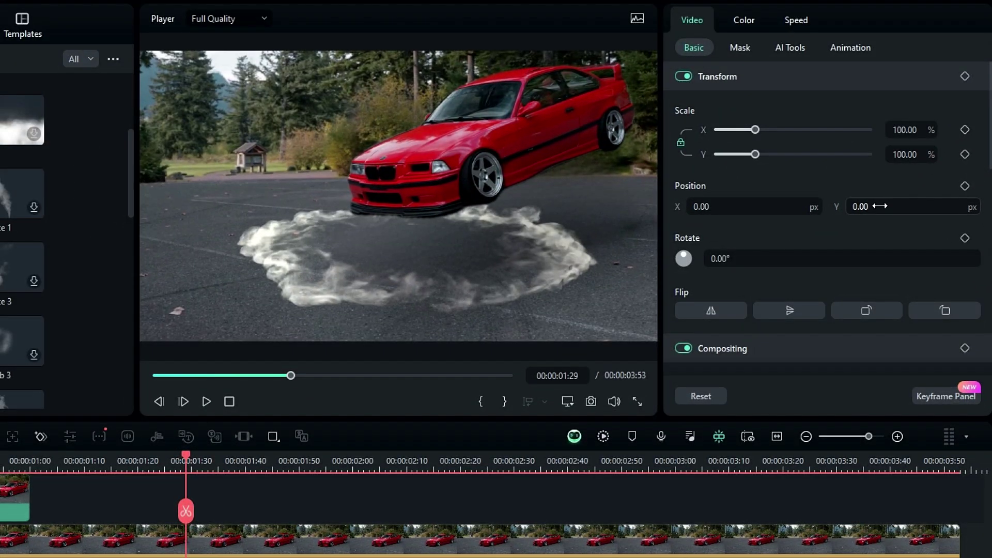
# Position the Dust-Up 2 sticker at X 280.83, Y -10 and add Scale and Position keyframes at 00:00:01:00
pyautogui.click(879, 127)
pyautogui.press('Return')
pyautogui.click(877, 207)
pyautogui.write('-10')
pyautogui.press('Return')
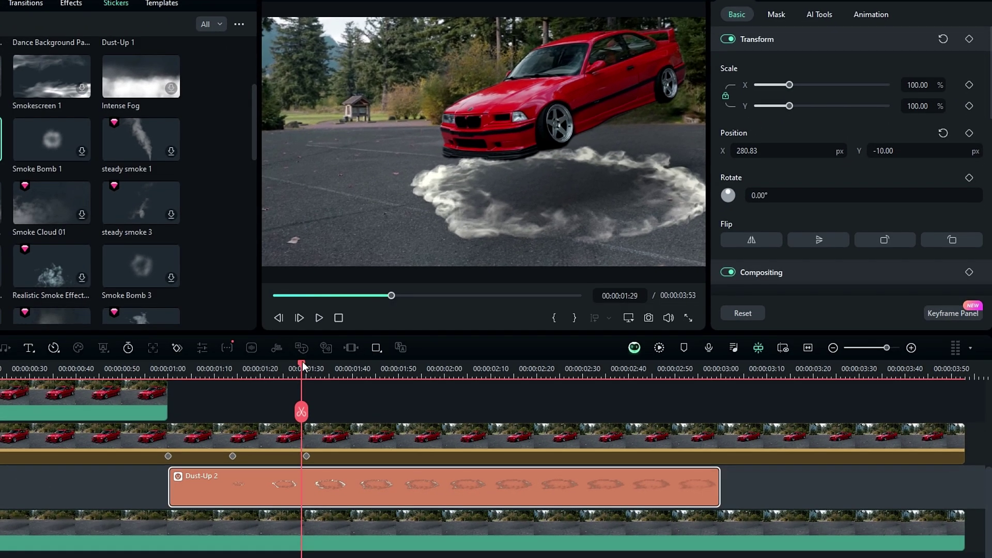
pyautogui.moveTo(302, 361); pyautogui.dragTo(168, 367)
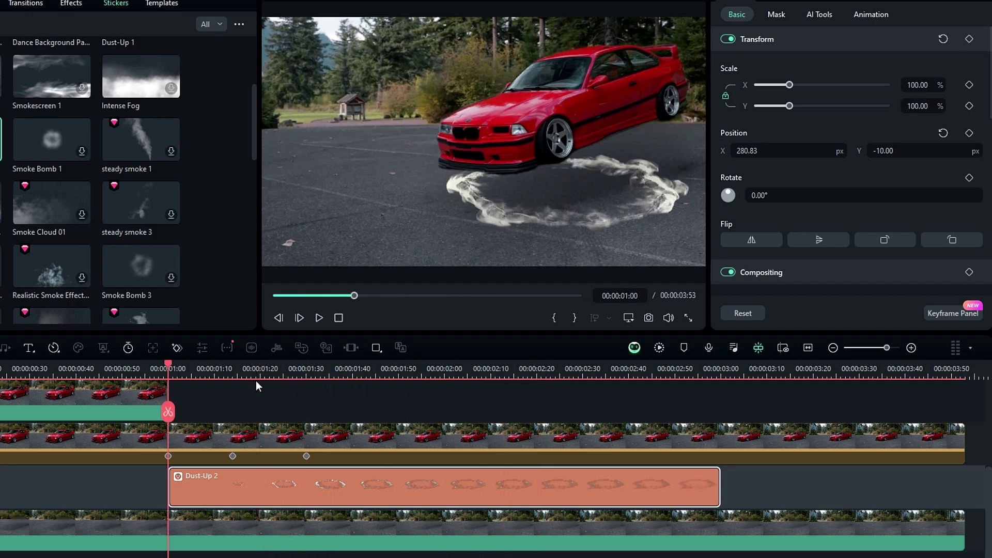
pyautogui.click(969, 133)
# At 00:00:02:37, unlink the sticker's scale axes and set Scale X to 119.06% and Scale Y to 78.28%
pyautogui.moveTo(537, 377); pyautogui.dragTo(616, 384)
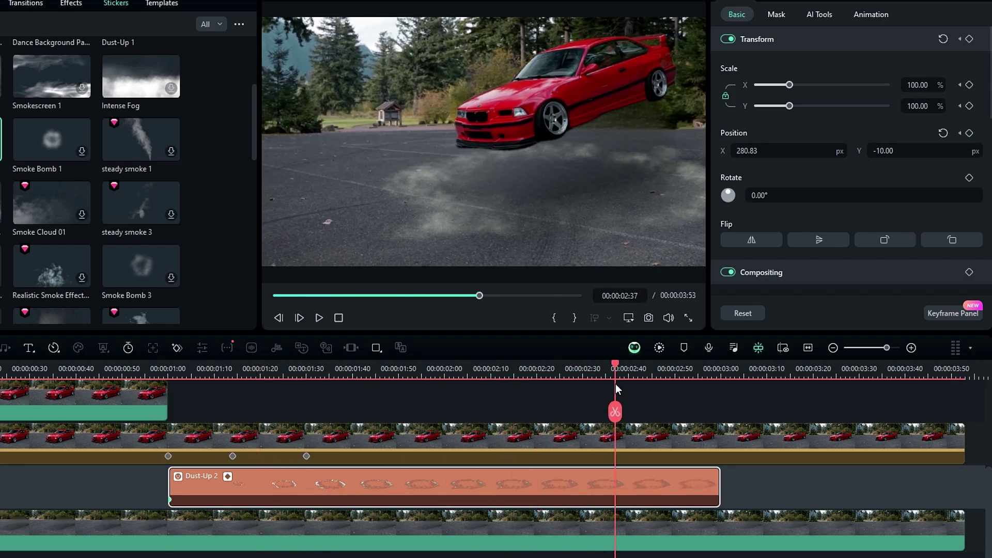
pyautogui.click(725, 96)
pyautogui.click(919, 85)
pyautogui.write('119.06')
pyautogui.press('Return')
pyautogui.moveTo(921, 101); pyautogui.dragTo(909, 102)
# Set the Dust-Up 2 sticker's X position to 500 px at 00:00:02:37
pyautogui.click(813, 146)
pyautogui.write('5')
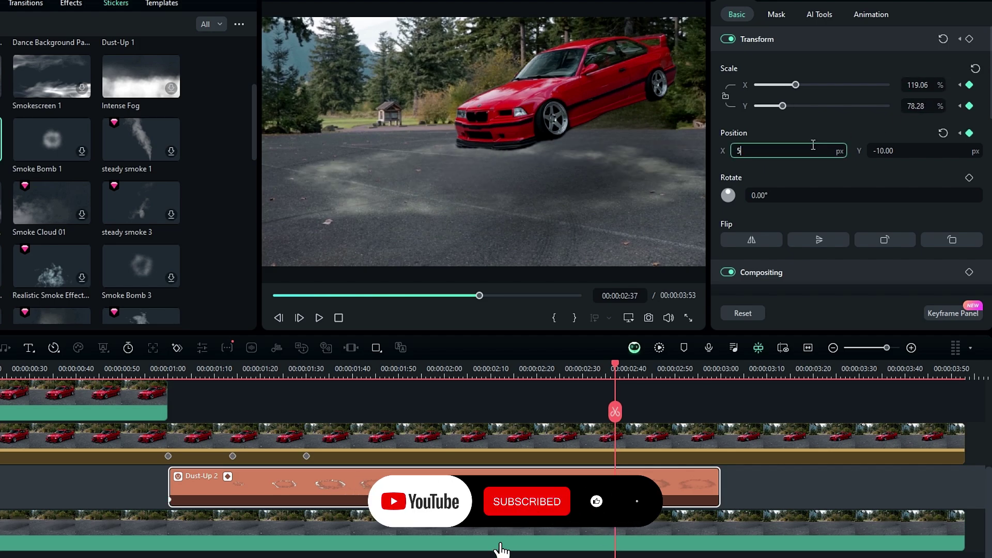
pyautogui.write('00')
pyautogui.press('Return')
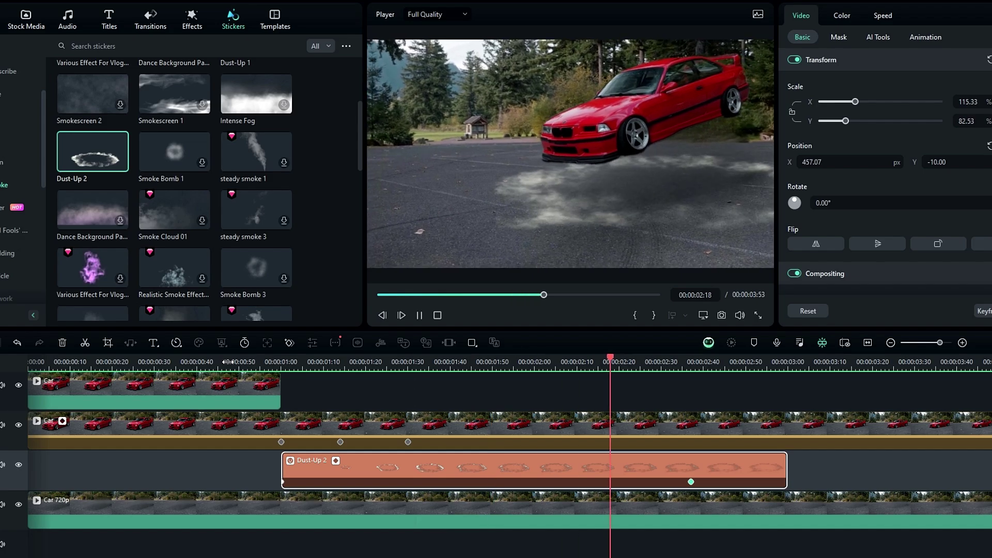
# Play back the lift with the animated dust ring from shortly before 00:00:01:00
pyautogui.click(228, 362)
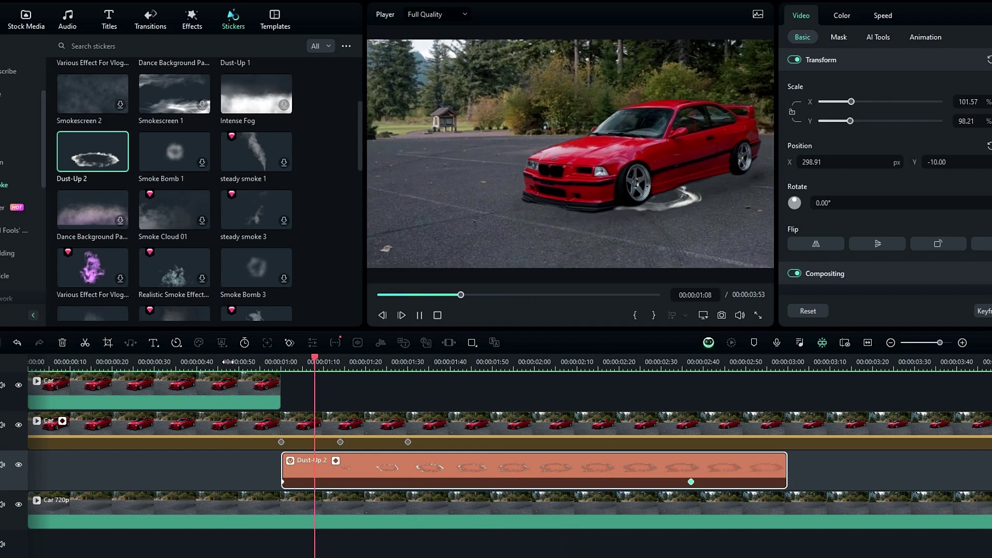
pyautogui.click(230, 362)
pyautogui.press('space')
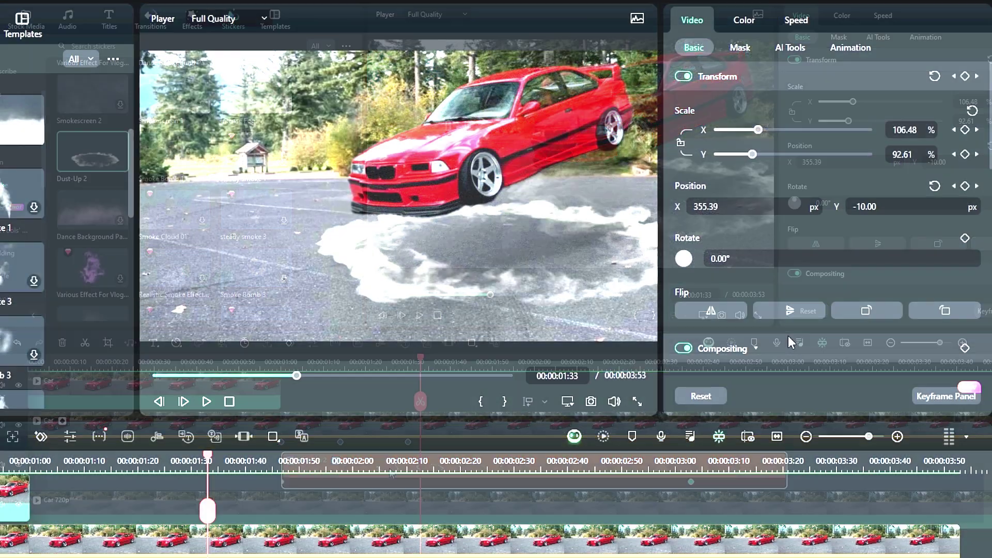
# Set the Dust-Up 2 sticker's opacity to 50 and enable its drop shadow
pyautogui.scroll(-3, 876, 264)
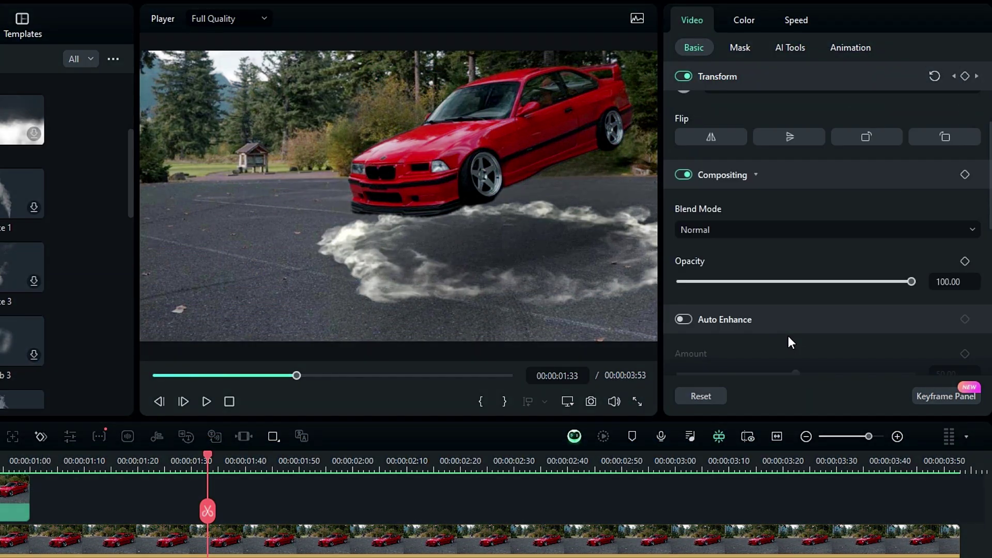
pyautogui.doubleClick(955, 281)
pyautogui.write('50')
pyautogui.press('Return')
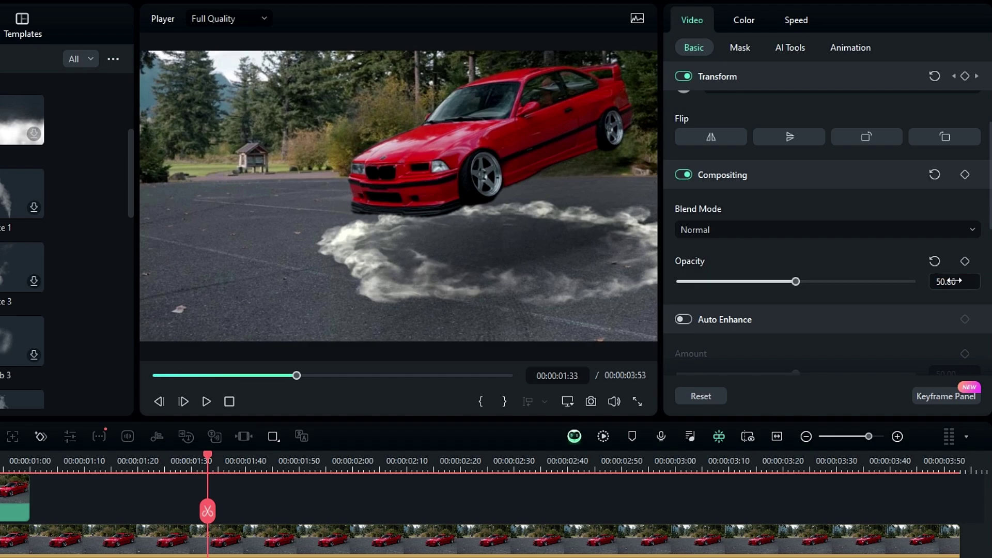
pyautogui.scroll(-5, 870, 299)
pyautogui.click(683, 108)
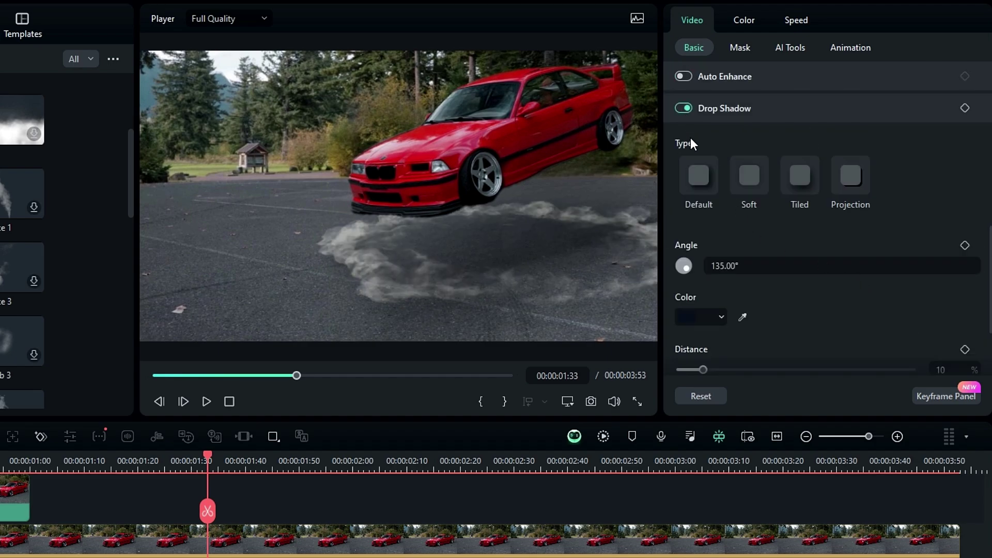
# Set the Dust-Up 2 sticker's drop shadow to black with a distance of 1% and an opacity of 55%
pyautogui.scroll(-2, 726, 299)
pyautogui.click(700, 230)
pyautogui.click(686, 325)
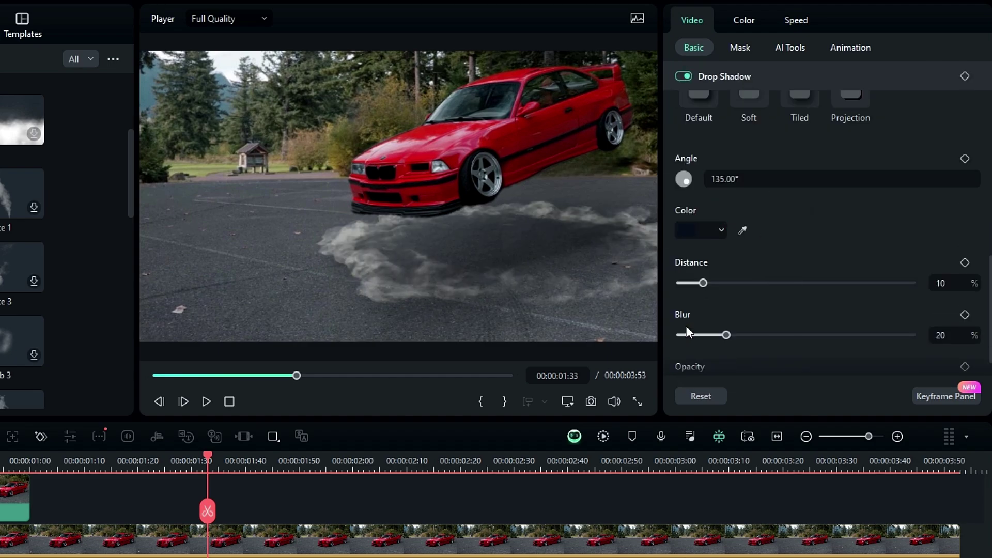
pyautogui.scroll(-1, 852, 258)
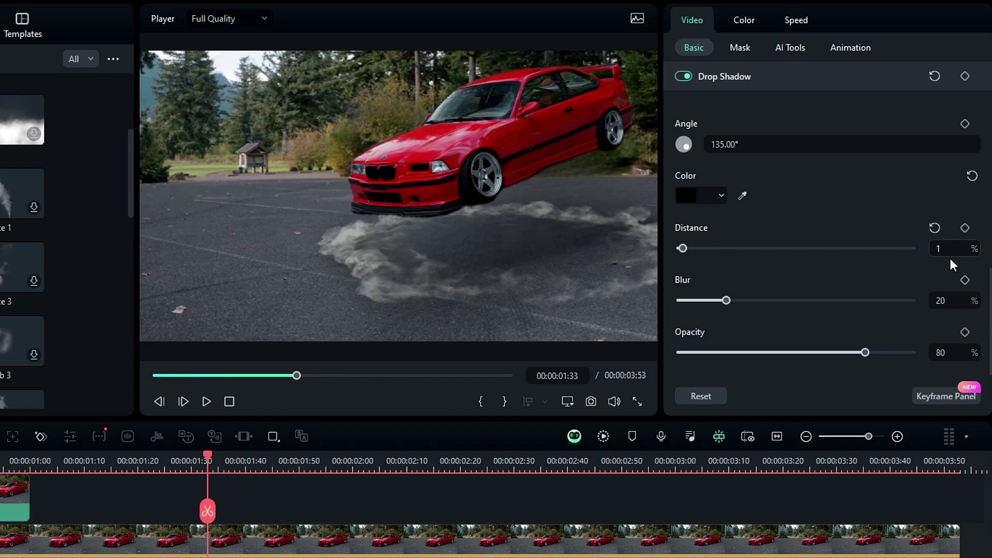
pyautogui.write('55')
pyautogui.press('Return')
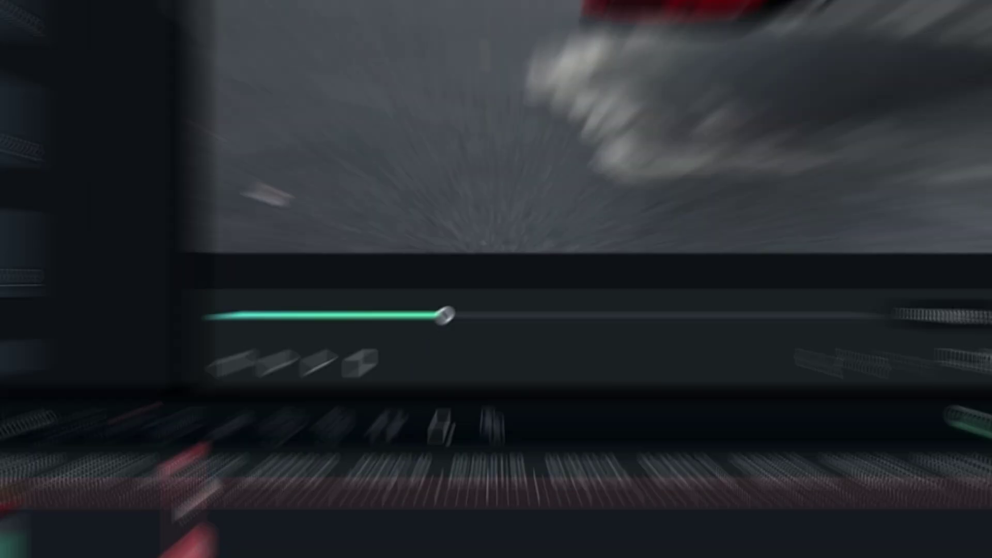
pyautogui.moveTo(363, 368); pyautogui.dragTo(643, 401)
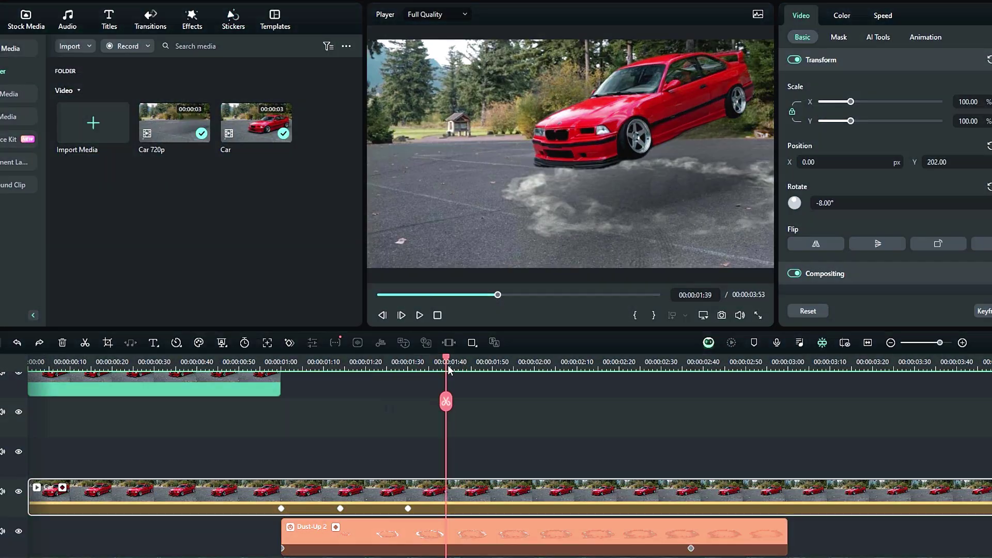
# Paste a copy of the animated Car clip at the start of track Video 4 and colour-mark it teal
pyautogui.moveTo(448, 364); pyautogui.dragTo(357, 395)
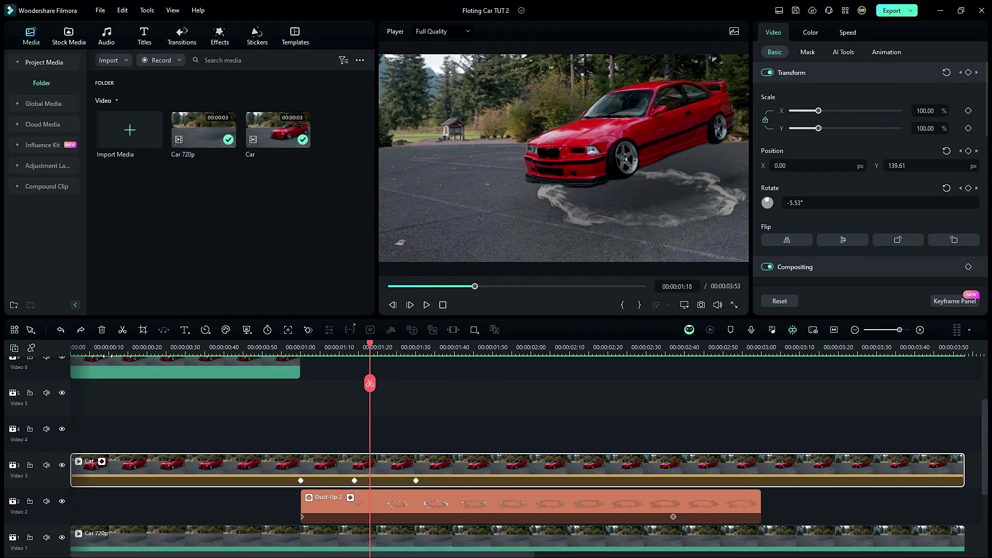
pyautogui.moveTo(112, 353); pyautogui.dragTo(34, 385)
pyautogui.click(57, 421)
pyautogui.hotkey('ctrl', 'v')
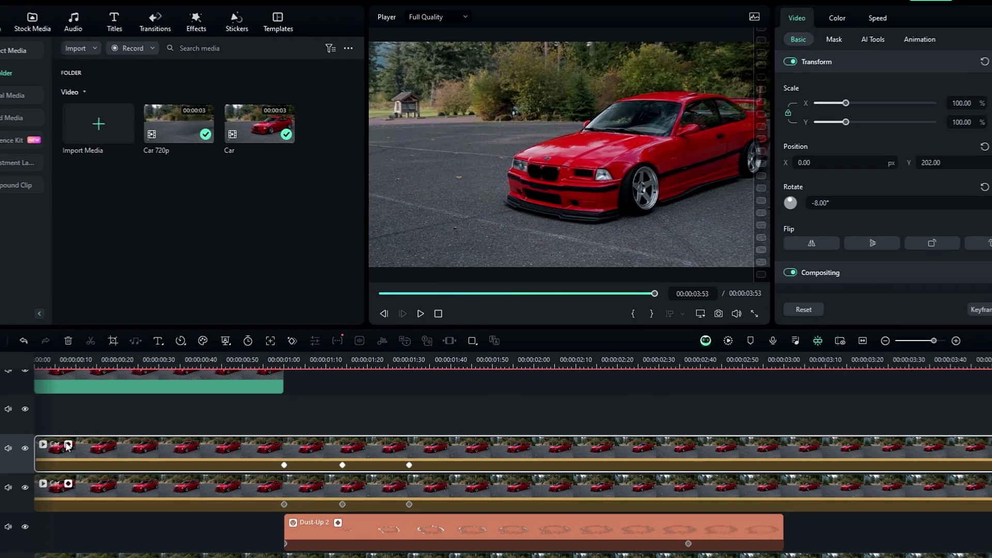
pyautogui.rightClick(289, 425)
pyautogui.click(364, 414)
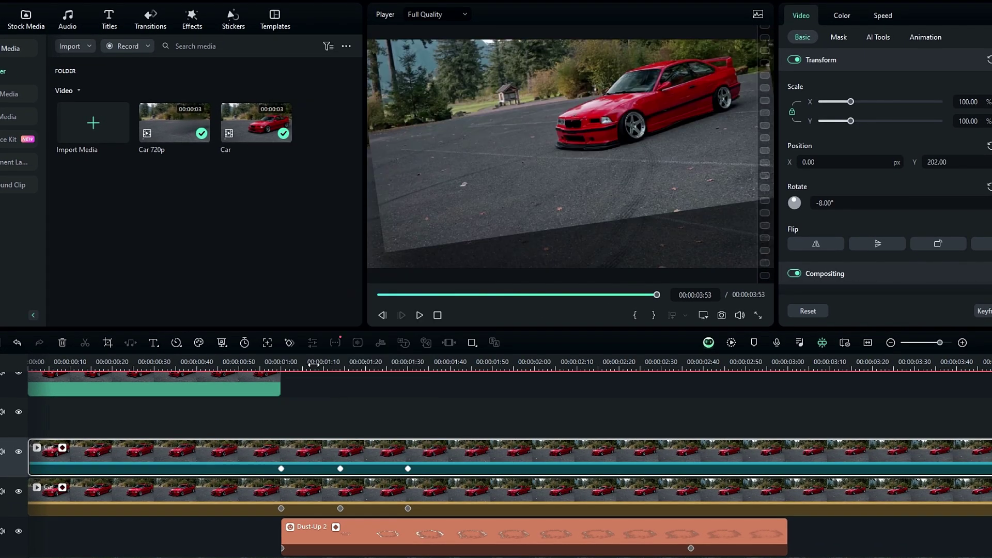
# Hide tracks Video 1, Video 2 and Video 3, and place the playhead on the Car copy's first keyframe at 00:00:01:00
pyautogui.click(296, 364)
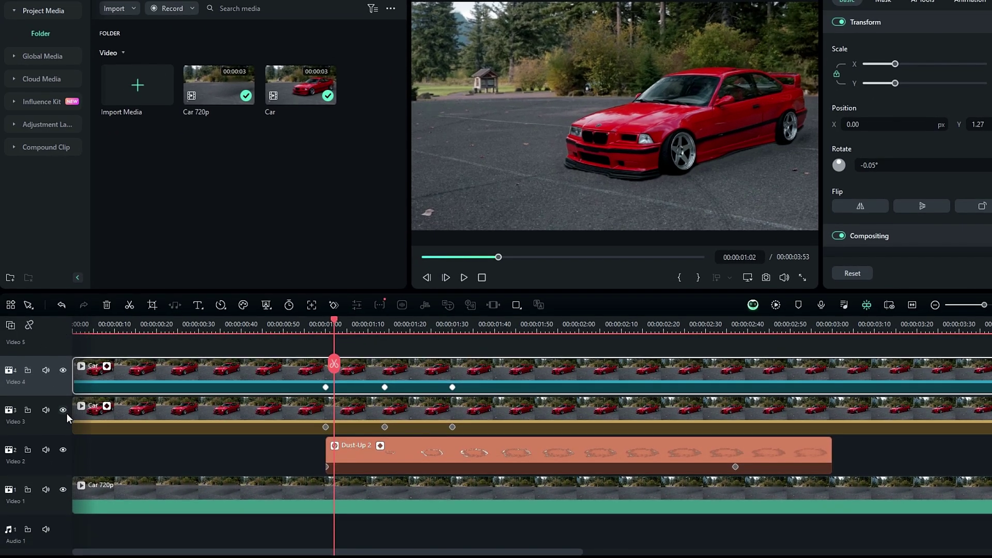
pyautogui.click(63, 410)
pyautogui.click(63, 449)
pyautogui.click(63, 490)
pyautogui.scroll(1, 120, 463)
pyautogui.click(366, 458)
pyautogui.press('Left')
pyautogui.press('Left')
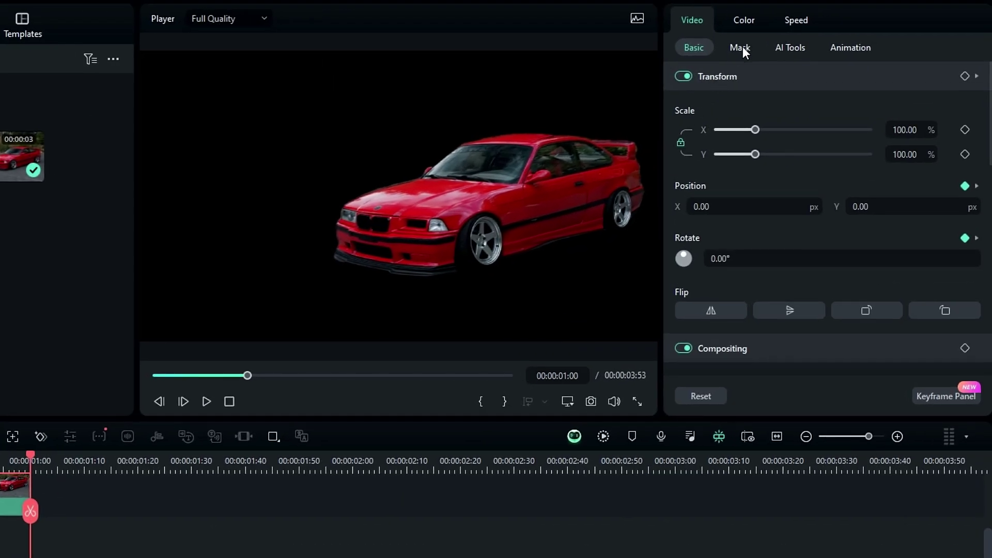
# Draw a closed four-point pen mask around the headlight nearest the front wheel on the Car copy
pyautogui.click(742, 46)
pyautogui.click(822, 85)
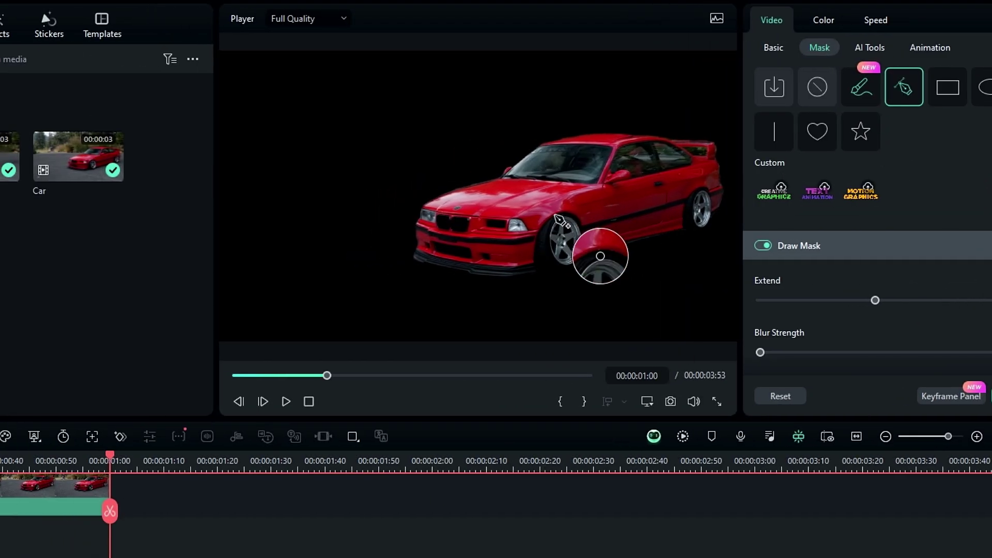
pyautogui.scroll(3, 558, 220)
pyautogui.click(481, 201)
pyautogui.click(474, 235)
pyautogui.click(513, 204)
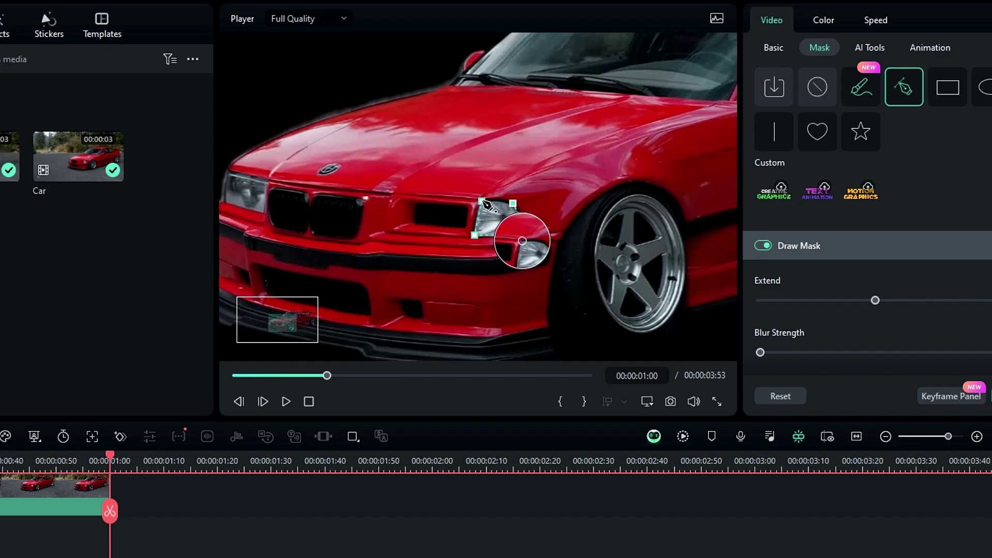
pyautogui.click(483, 201)
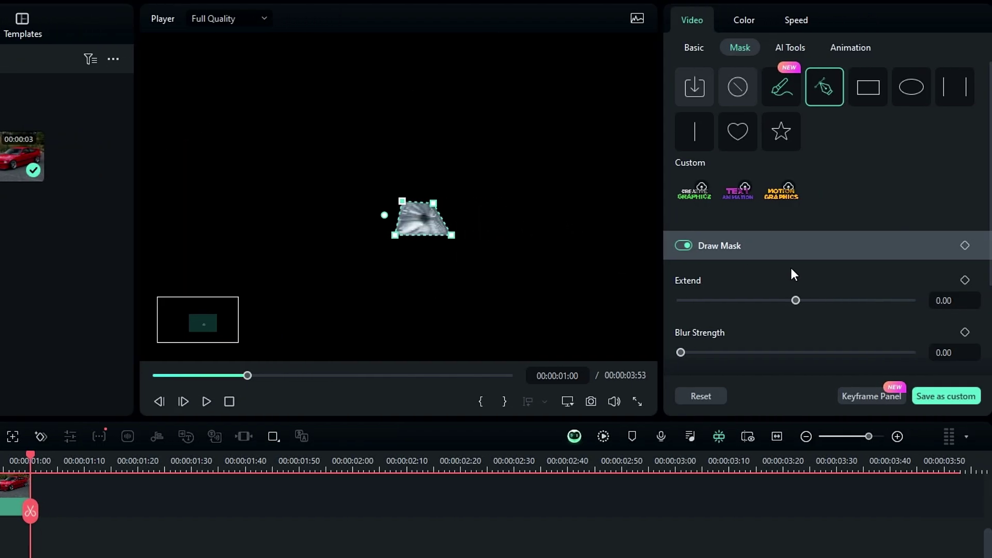
# Keyframe the mask path from 00:00:01:00 and refit the mask points to the headlight through the rest of the clip
pyautogui.scroll(-3, 872, 269)
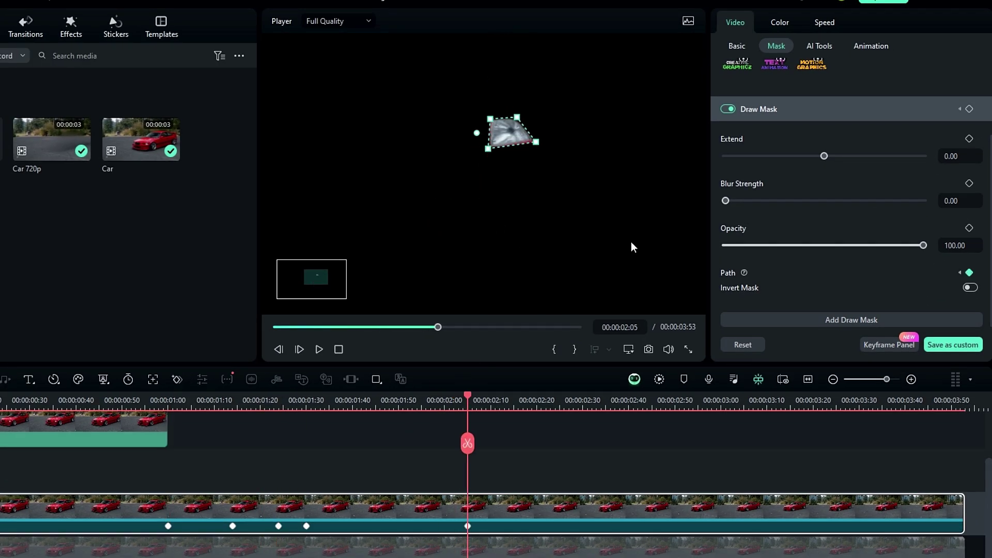
pyautogui.moveTo(468, 395); pyautogui.dragTo(697, 396)
pyautogui.moveTo(509, 133); pyautogui.dragTo(518, 109)
pyautogui.moveTo(492, 107); pyautogui.dragTo(494, 134)
pyautogui.moveTo(697, 396); pyautogui.dragTo(948, 424)
pyautogui.moveTo(512, 122); pyautogui.dragTo(520, 106)
pyautogui.moveTo(947, 526); pyautogui.dragTo(960, 525)
pyautogui.moveTo(947, 396); pyautogui.dragTo(964, 396)
pyautogui.moveTo(526, 93); pyautogui.dragTo(502, 116)
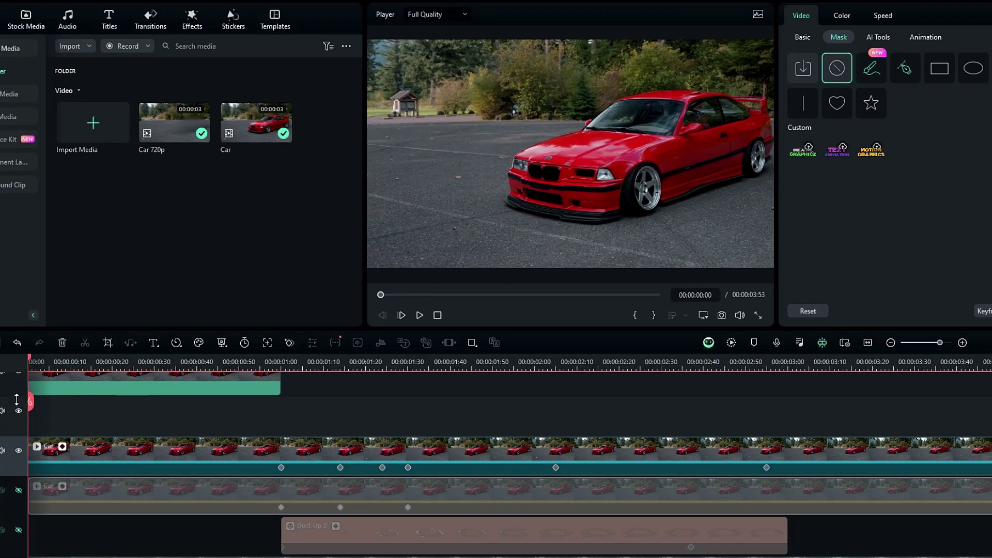
# Paste another Car copy at the start of the track above Video 4 and draw a four-point mask around the other headlight at 00:00:01:00
pyautogui.click(16, 405)
pyautogui.hotkey('ctrl', 'v')
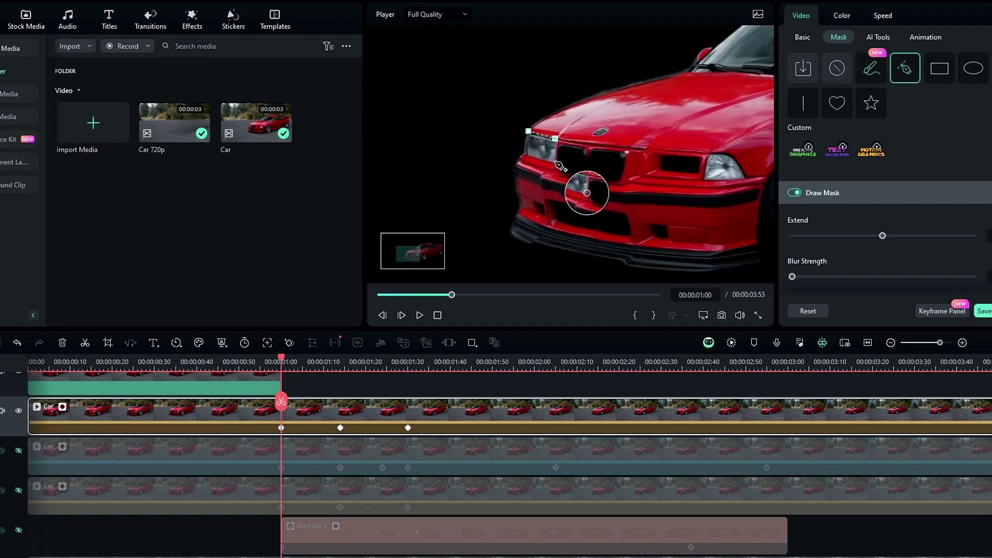
pyautogui.click(554, 162)
pyautogui.click(527, 131)
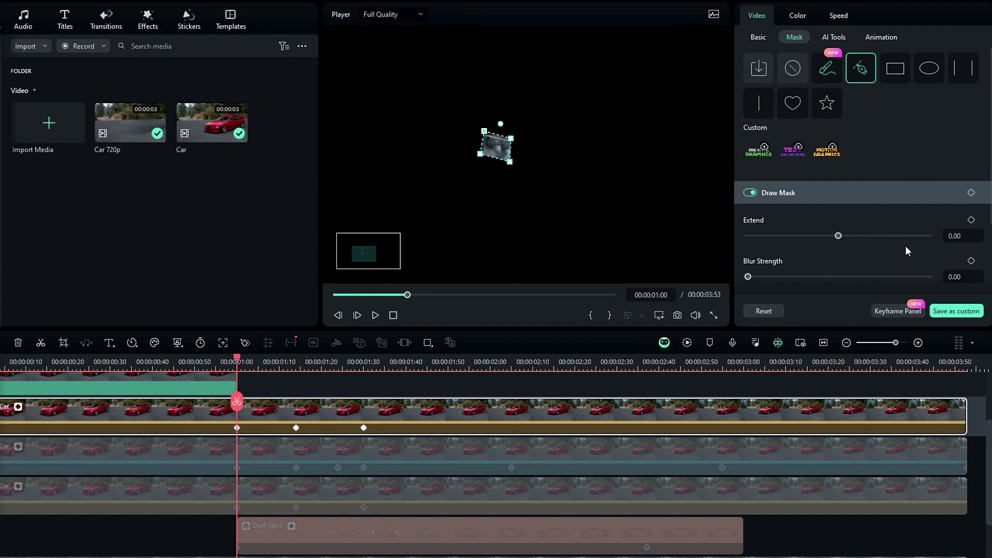
# Keyframe the second headlight's mask path at 00:00:01:00 and fit the mask to the headlight from 00:00:01:30 onward
pyautogui.scroll(-2, 956, 253)
pyautogui.click(362, 368)
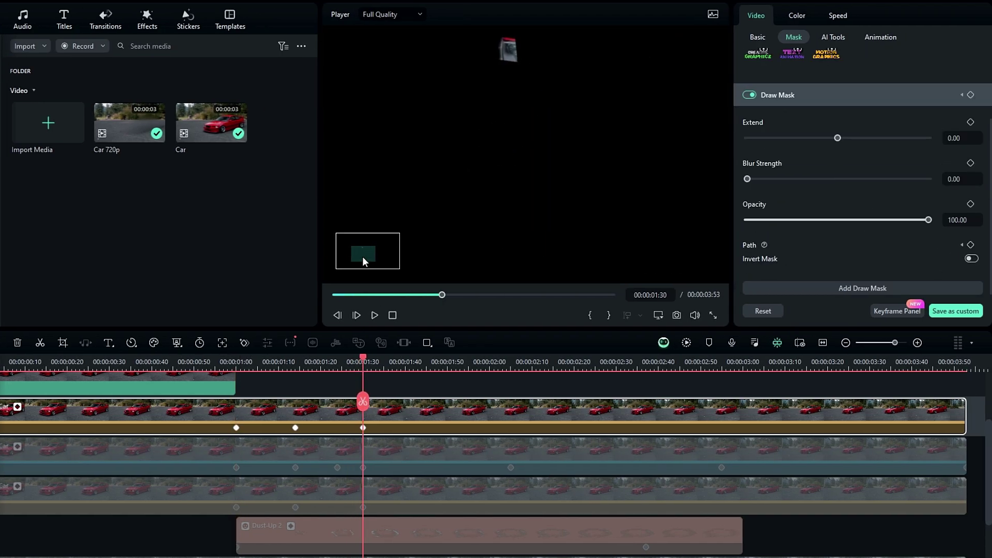
pyautogui.moveTo(516, 57); pyautogui.dragTo(531, 126)
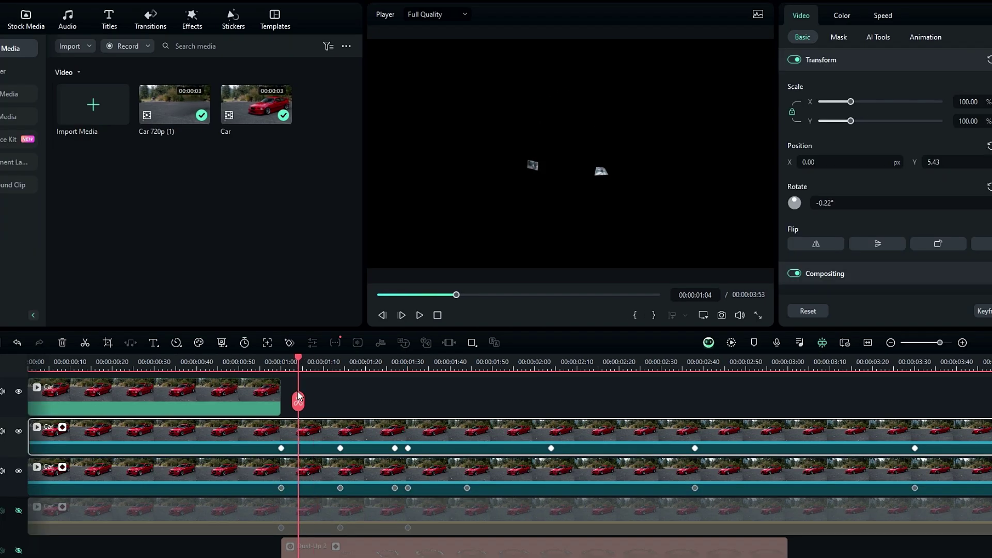
pyautogui.moveTo(300, 394); pyautogui.dragTo(342, 449)
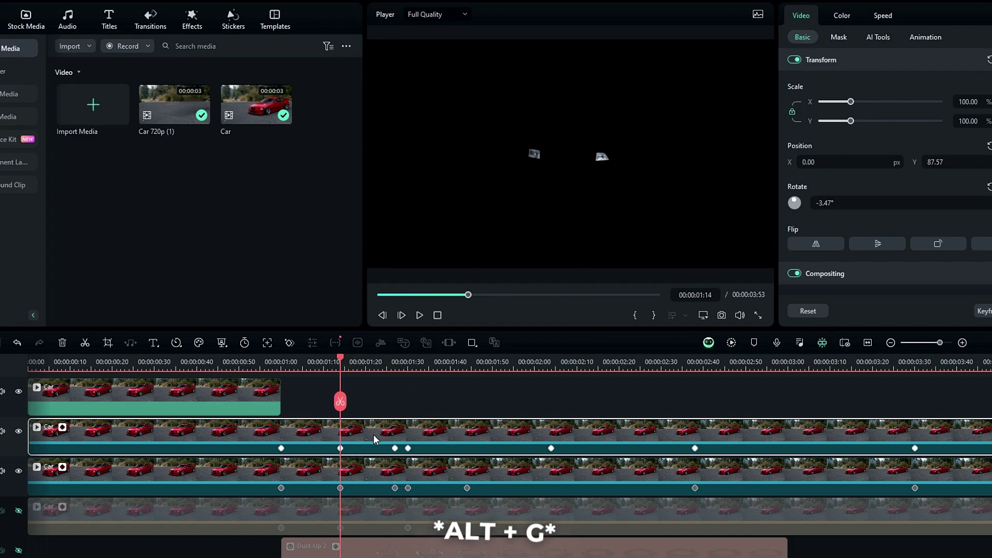
# Turn the upper masked headlight clip into a compound clip named Light 1
pyautogui.hotkey('alt', 'g')
pyautogui.write('L')
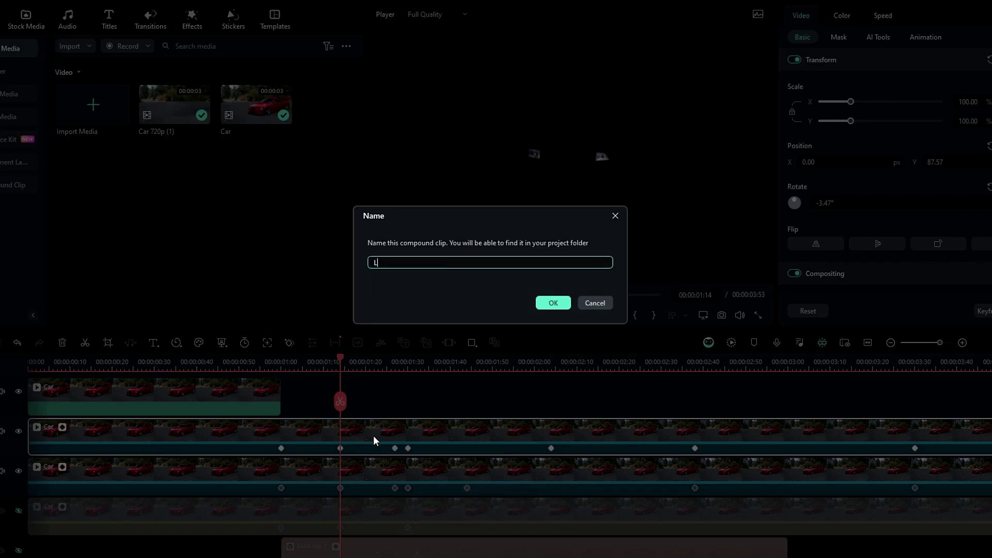
pyautogui.write('ight 1')
pyautogui.press('Return')
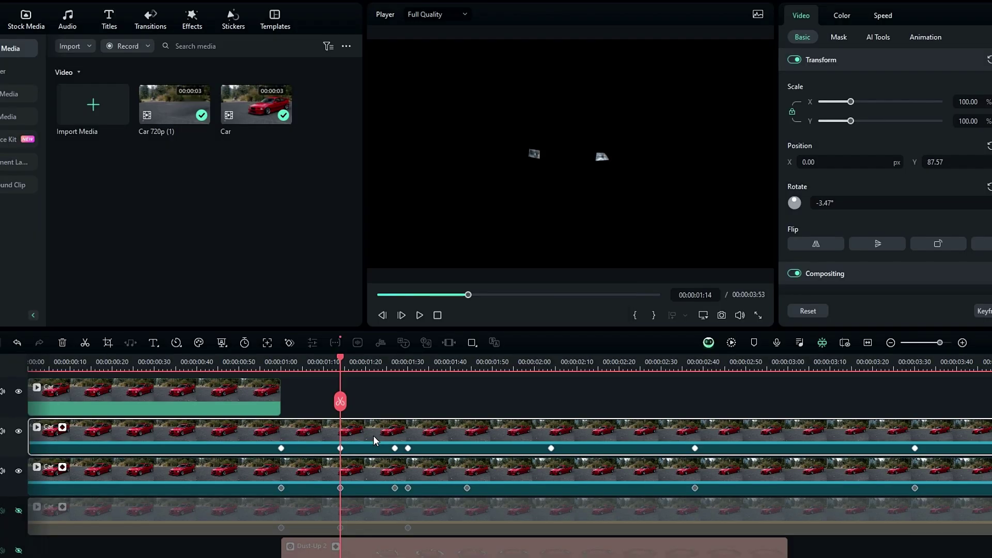
# Turn the lower masked headlight clip into a compound clip named Light 2
pyautogui.click(385, 472)
pyautogui.hotkey('alt', 'g')
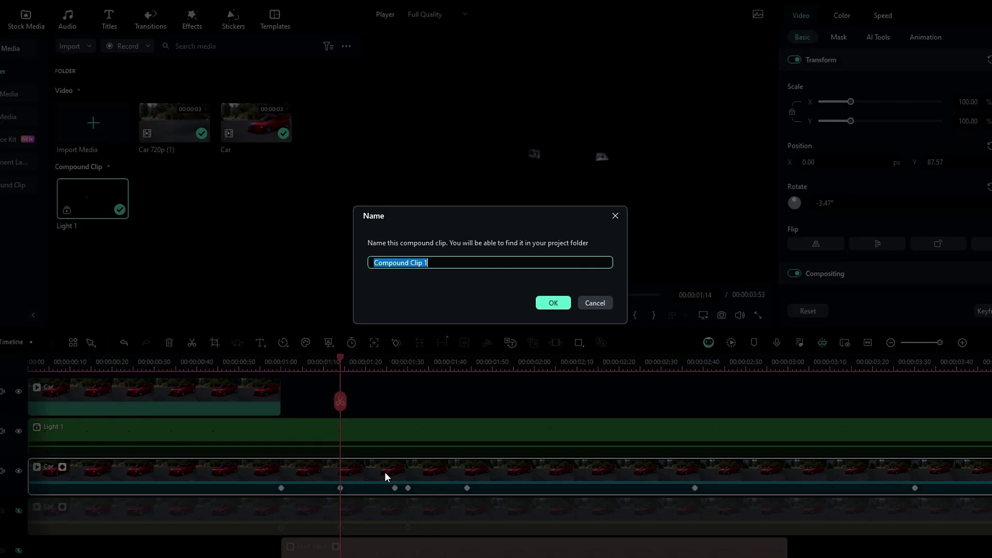
pyautogui.write('Light 2')
pyautogui.press('Return')
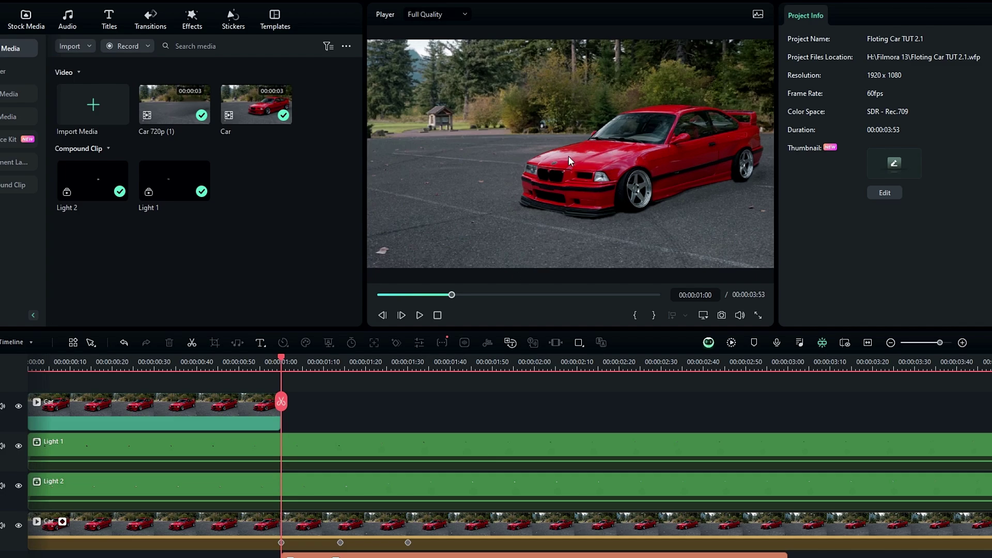
# Add an Adjustment Layer from 00:00:01:00 between the Light 2 and Car clips and lower its exposure to darken the scene
pyautogui.moveTo(327, 395); pyautogui.dragTo(243, 453)
pyautogui.click(246, 488)
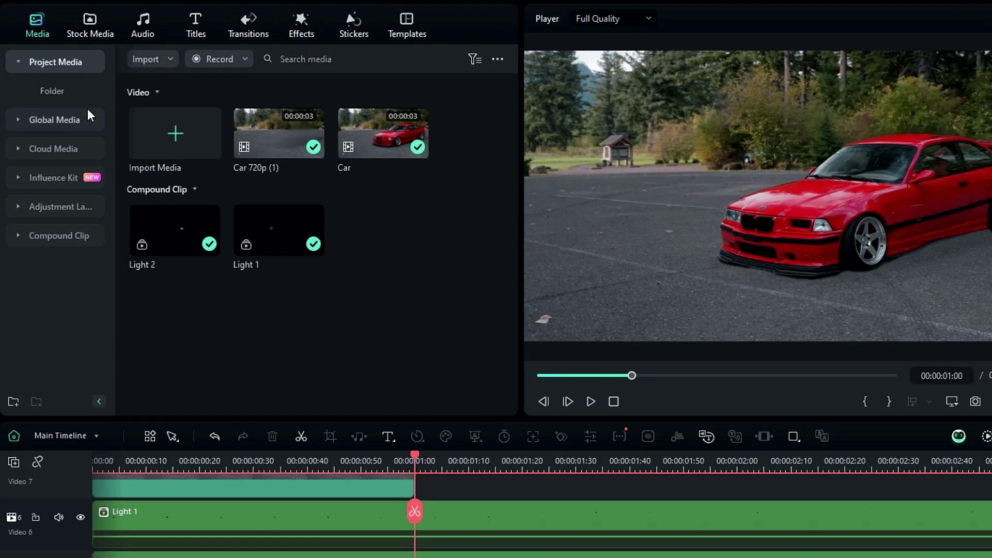
pyautogui.click(66, 209)
pyautogui.moveTo(160, 140); pyautogui.dragTo(418, 557)
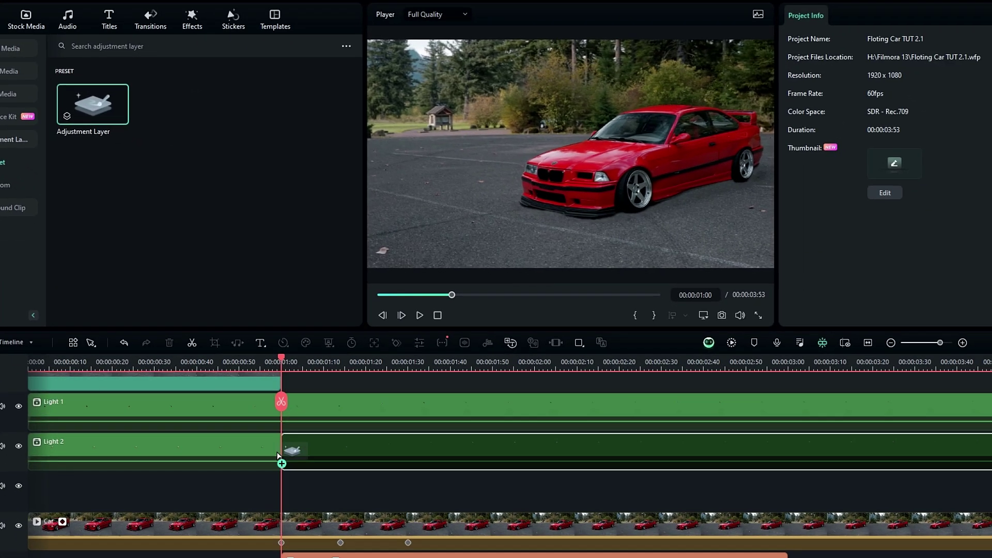
pyautogui.moveTo(283, 497); pyautogui.dragTo(283, 496)
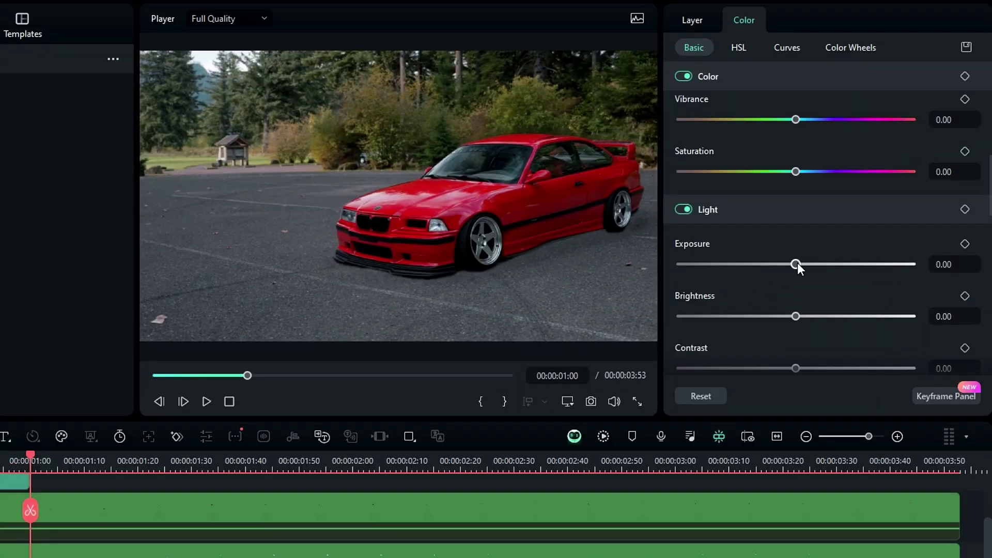
pyautogui.moveTo(798, 262); pyautogui.dragTo(783, 264)
pyautogui.click(943, 264)
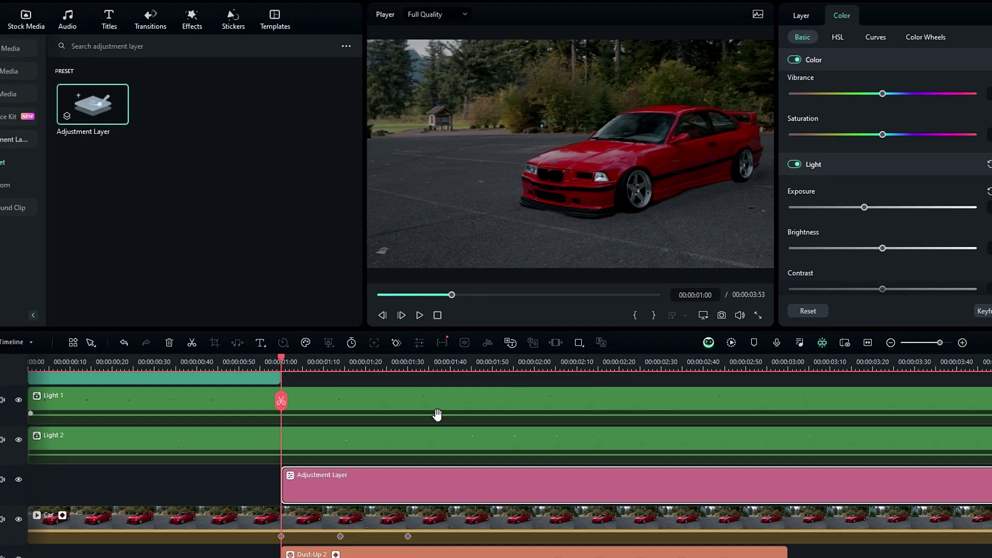
# Apply the BCC Plus Rays effect from Boris FX Plus Lights to the Light 1 compound clip
pyautogui.click(217, 509)
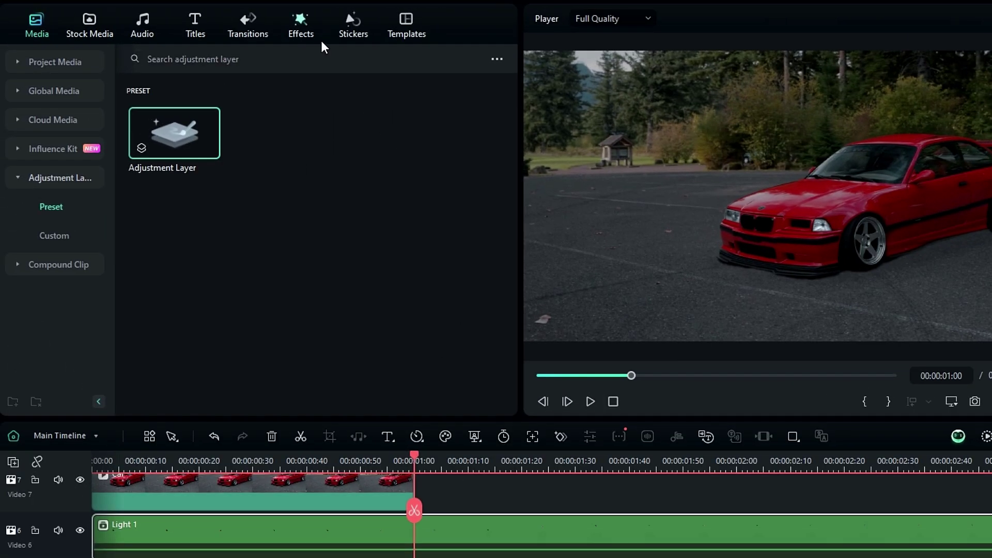
pyautogui.click(202, 22)
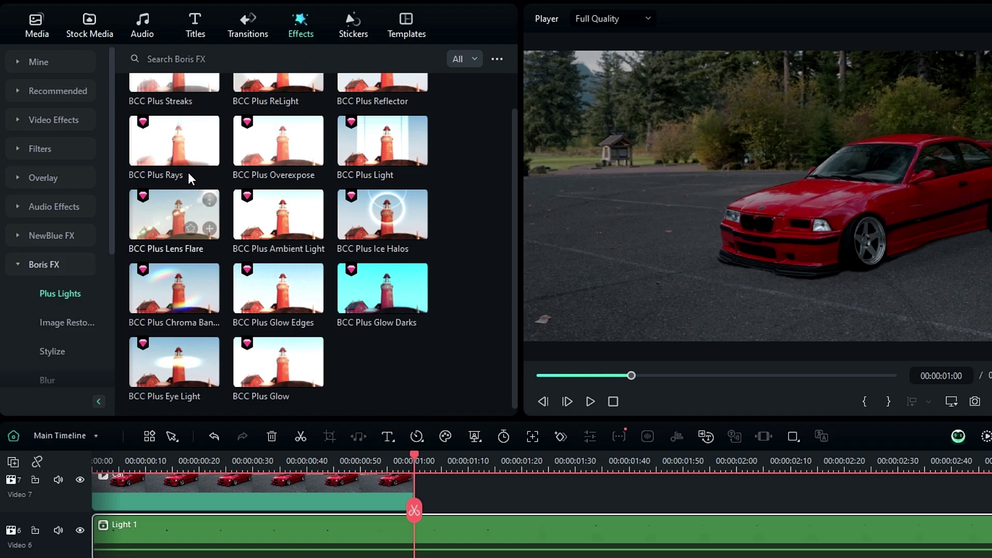
pyautogui.scroll(2, 191, 145)
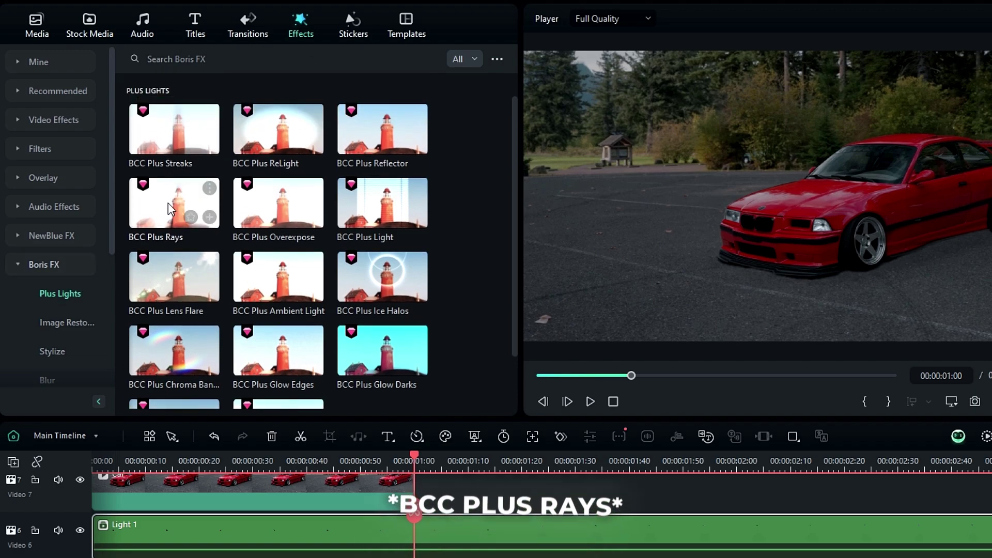
pyautogui.moveTo(168, 202); pyautogui.dragTo(475, 329)
pyautogui.moveTo(329, 257); pyautogui.dragTo(333, 423)
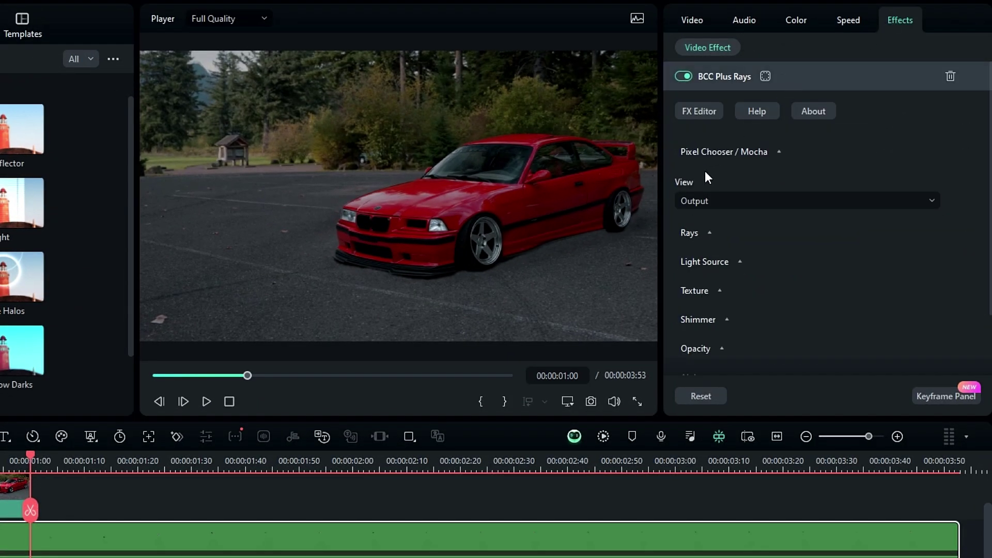
# Set the rays' length to 100 and brightness to 400 in the BCC Plus Rays effect on Light 1
pyautogui.click(695, 232)
pyautogui.scroll(-2, 702, 232)
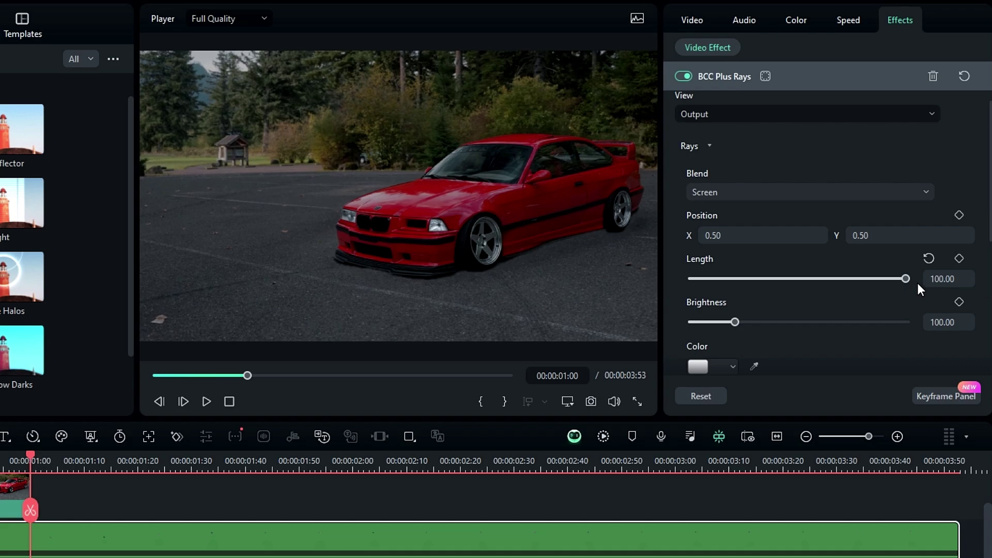
pyautogui.doubleClick(941, 322)
pyautogui.press('Return')
pyautogui.scroll(-2, 909, 345)
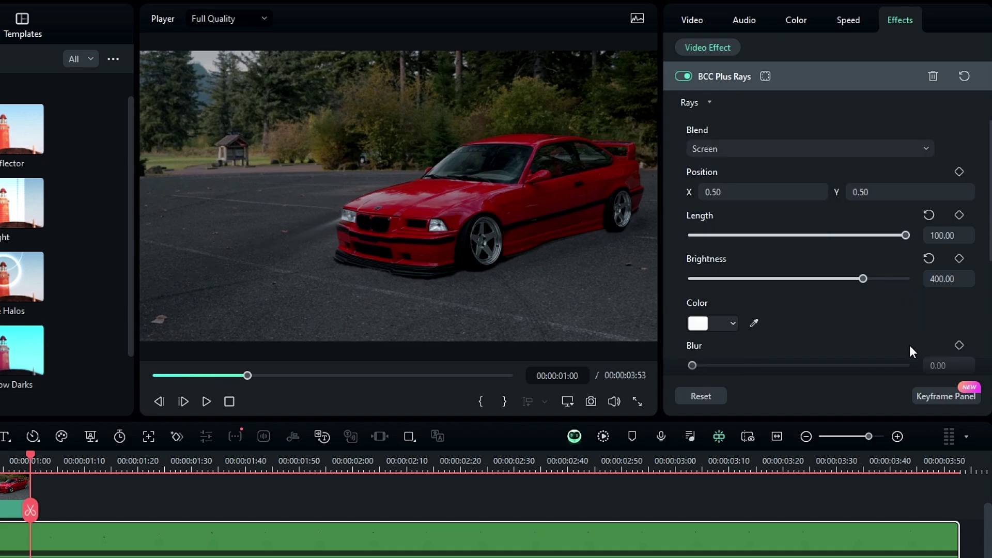
# Set the rays' threshold to 0, and the light source's brightness to 5 and size to 200
pyautogui.click(727, 286)
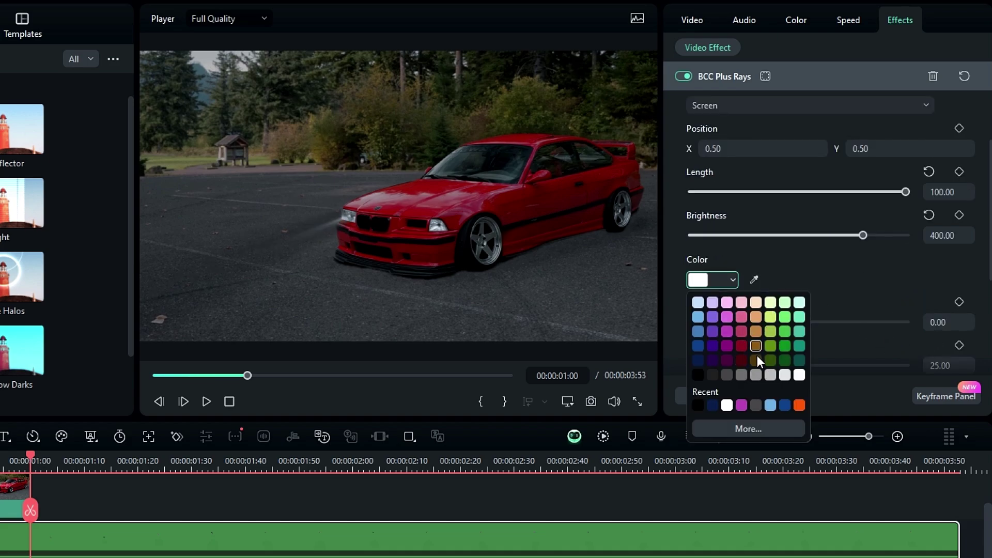
pyautogui.click(825, 279)
pyautogui.scroll(-3, 825, 279)
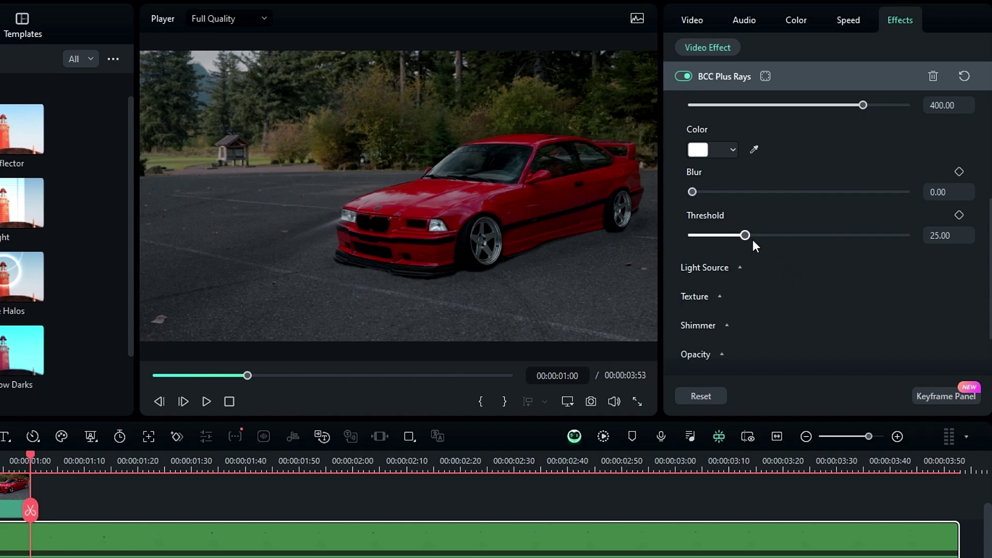
pyautogui.scroll(-1, 729, 267)
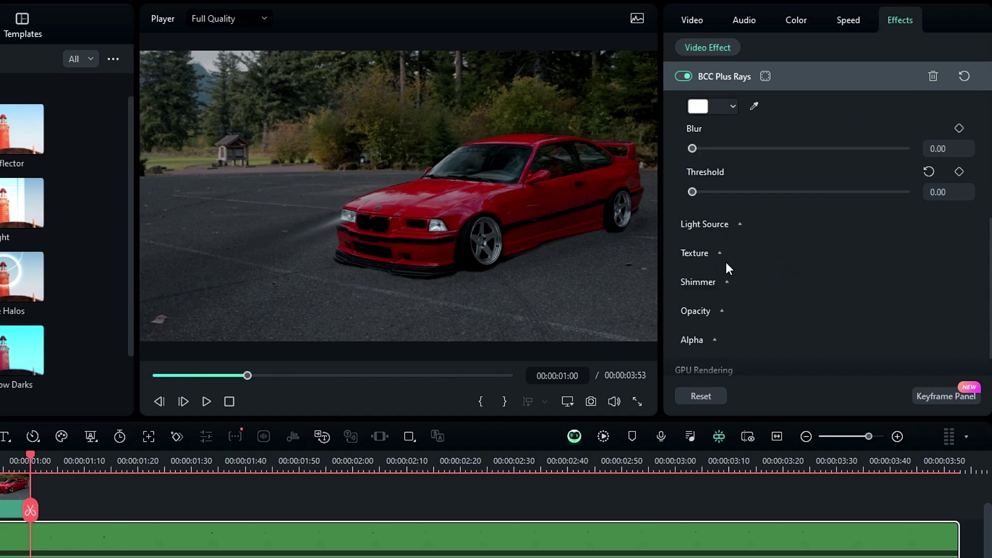
pyautogui.click(726, 226)
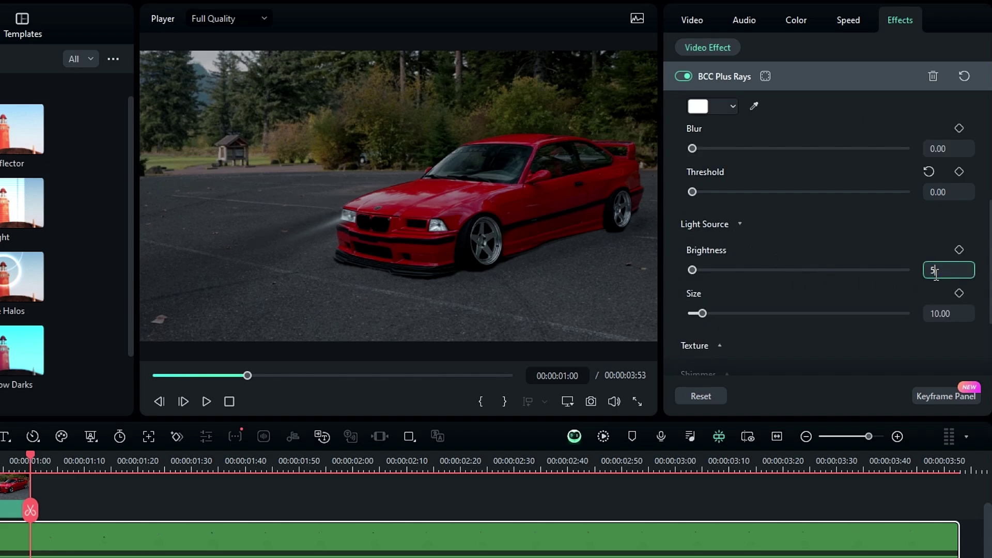
pyautogui.moveTo(895, 313); pyautogui.dragTo(932, 313)
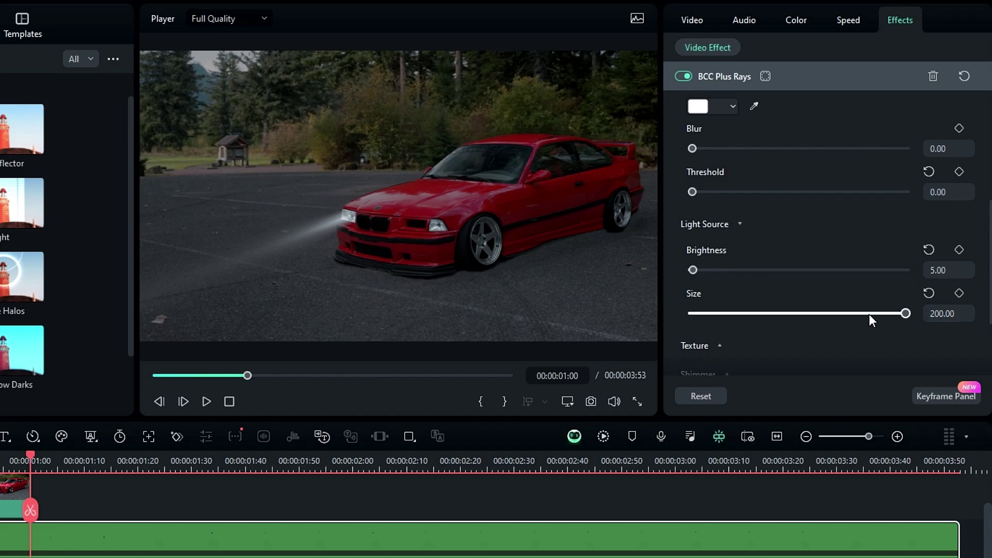
# Set the effect's Source opacity to 0 and raise Rays from Alpha to about 60
pyautogui.scroll(-2, 869, 314)
pyautogui.scroll(-1, 867, 314)
pyautogui.click(714, 274)
pyautogui.scroll(-1, 737, 274)
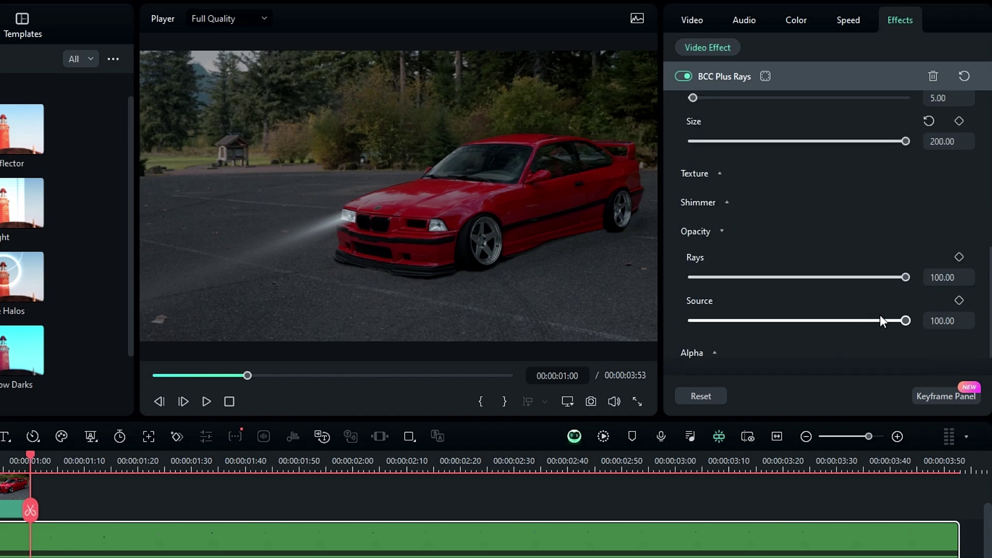
pyautogui.scroll(-1, 879, 314)
pyautogui.write('0')
pyautogui.press('Return')
pyautogui.click(692, 309)
pyautogui.moveTo(790, 262)
pyautogui.mouseDown()
pyautogui.moveTo(863, 265)
pyautogui.moveTo(807, 267)
pyautogui.mouseUp()
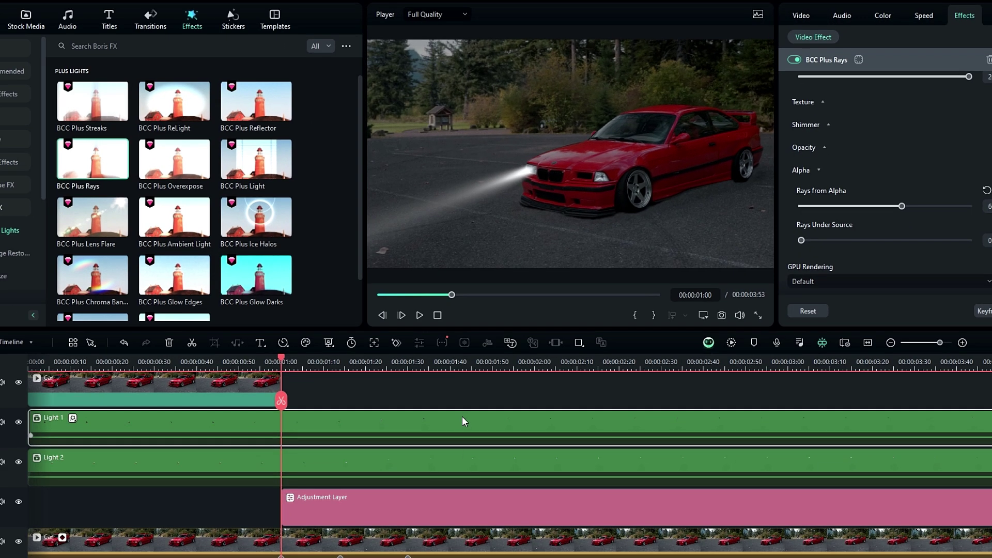
# Copy the BCC Plus Rays effect from the Light 1 clip and paste it onto the Light 2 clip
pyautogui.rightClick(462, 416)
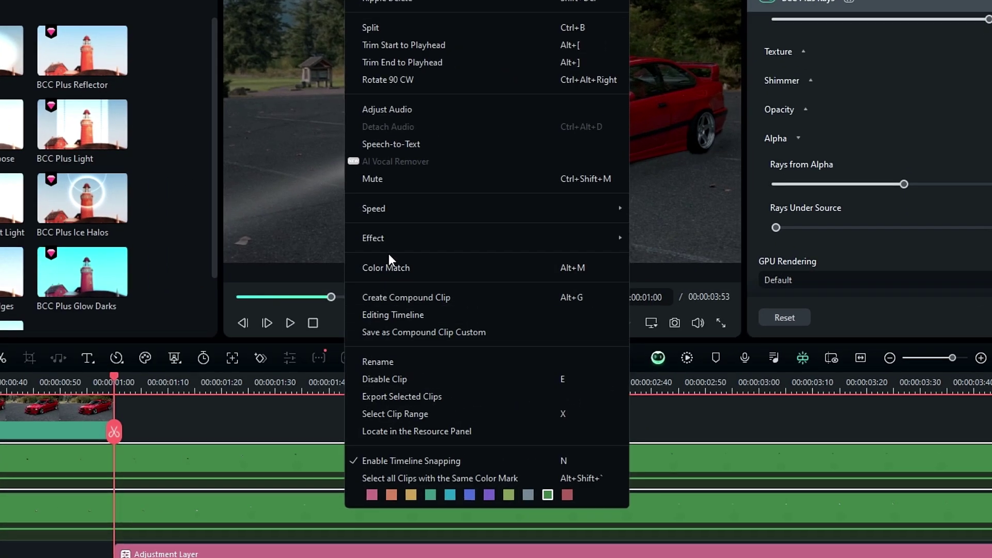
pyautogui.moveTo(506, 250)
pyautogui.click(611, 237)
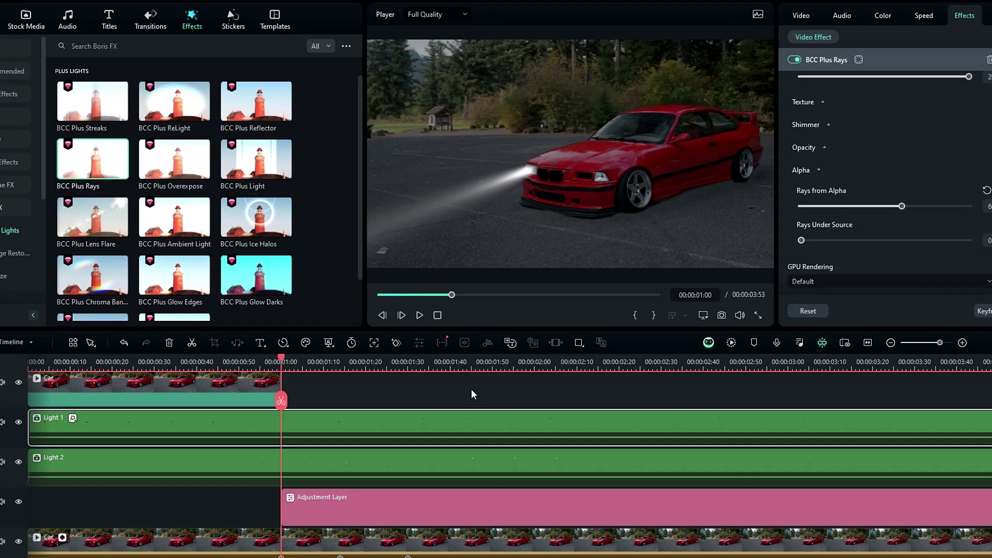
pyautogui.rightClick(395, 460)
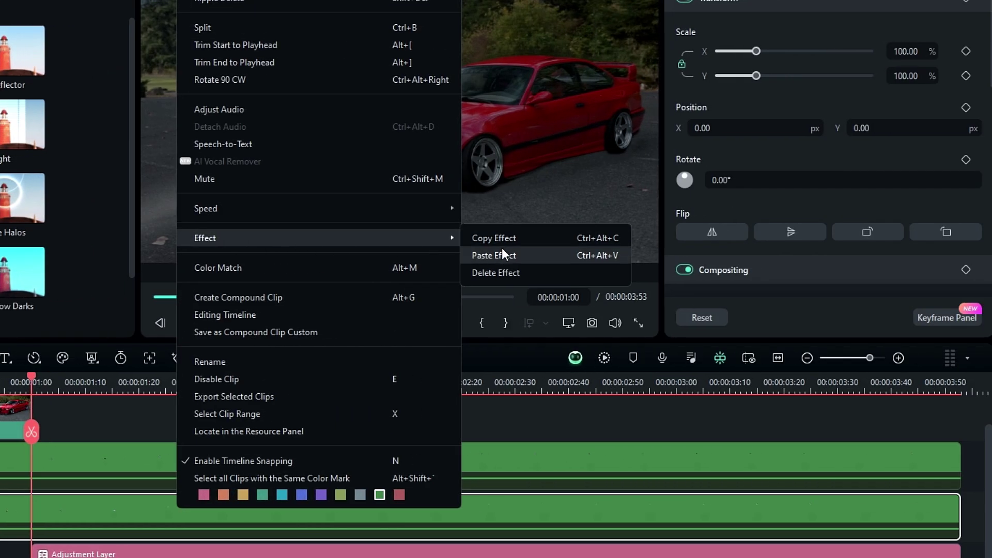
pyautogui.click(501, 255)
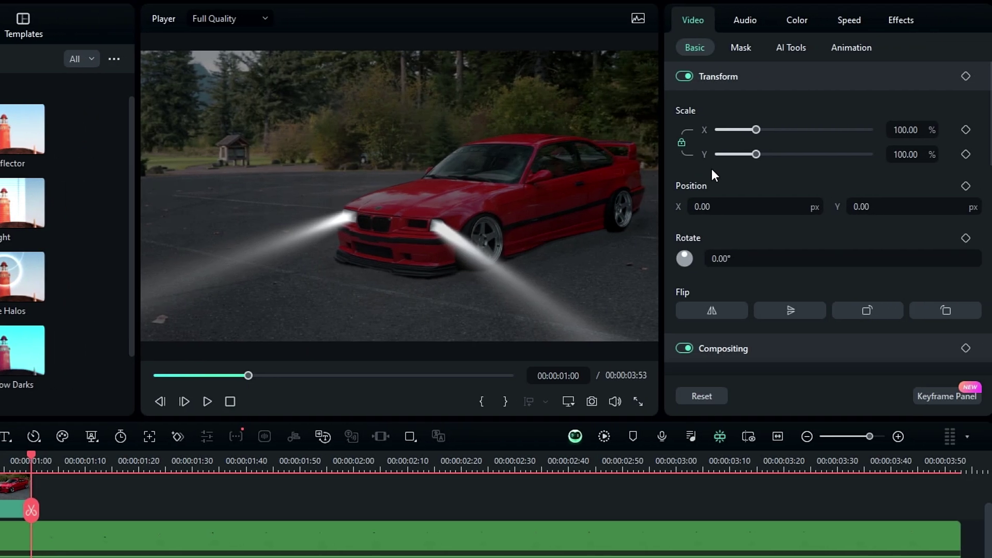
# Set the X position of Light 2's rays to 0.70 so the second headlight beam matches the first one's direction
pyautogui.click(985, 20)
pyautogui.click(707, 160)
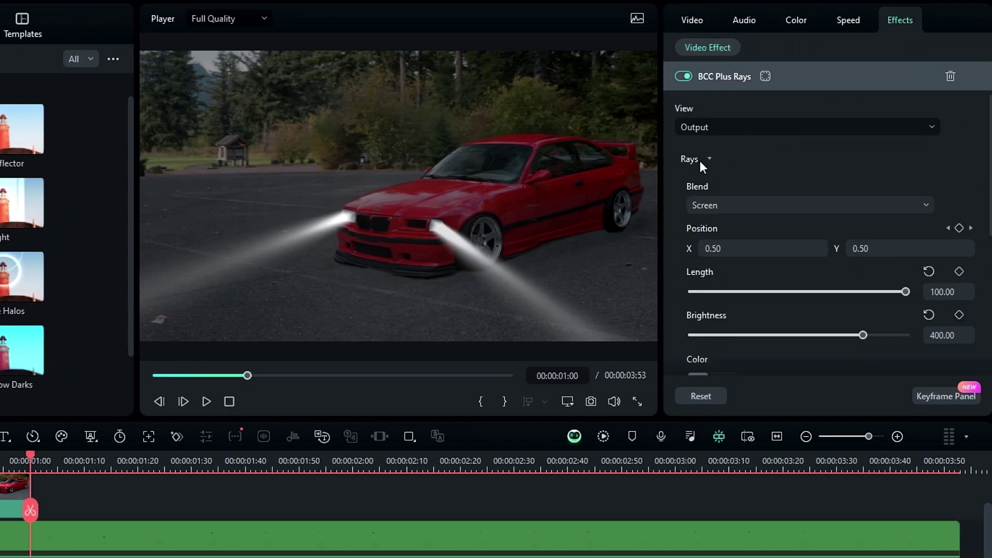
pyautogui.doubleClick(796, 248)
pyautogui.write('70')
pyautogui.press('Return')
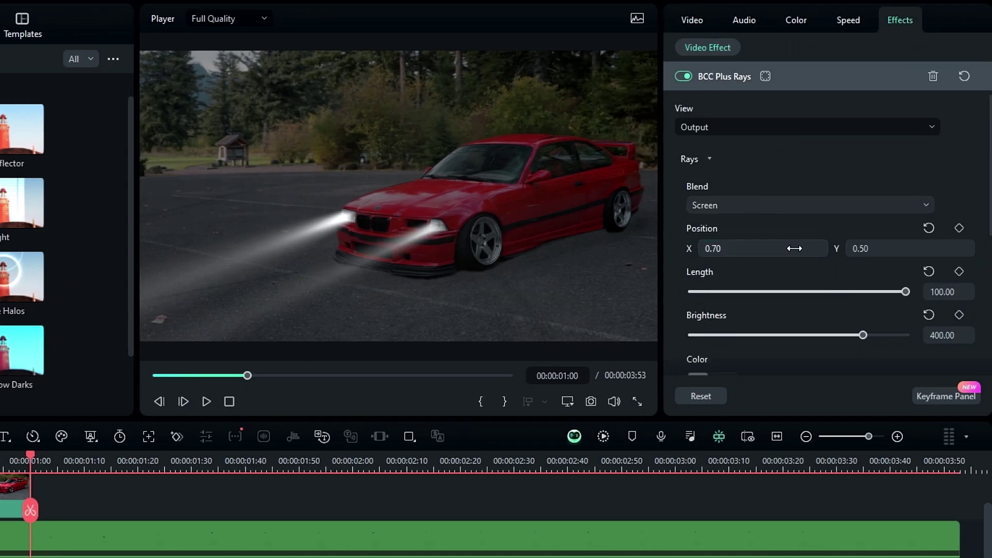
pyautogui.doubleClick(898, 249)
pyautogui.write('55')
pyautogui.press('Return')
# Raise Rays from Alpha to about 90 in Light 2's BCC Plus Rays effect
pyautogui.scroll(-10, 711, 315)
pyautogui.click(712, 302)
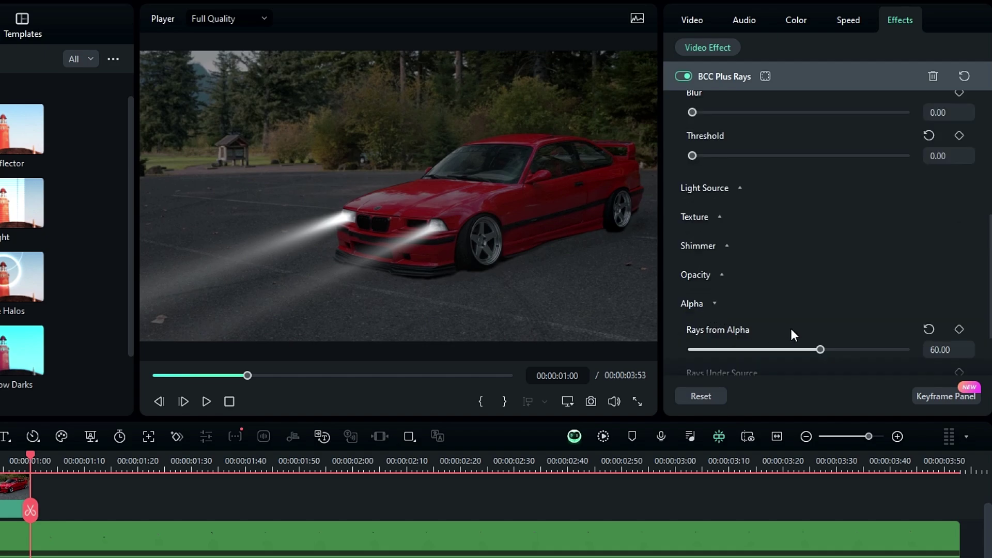
pyautogui.scroll(-3, 806, 300)
pyautogui.moveTo(875, 264)
pyautogui.mouseDown()
pyautogui.moveTo(916, 275)
pyautogui.moveTo(887, 269)
pyautogui.mouseUp()
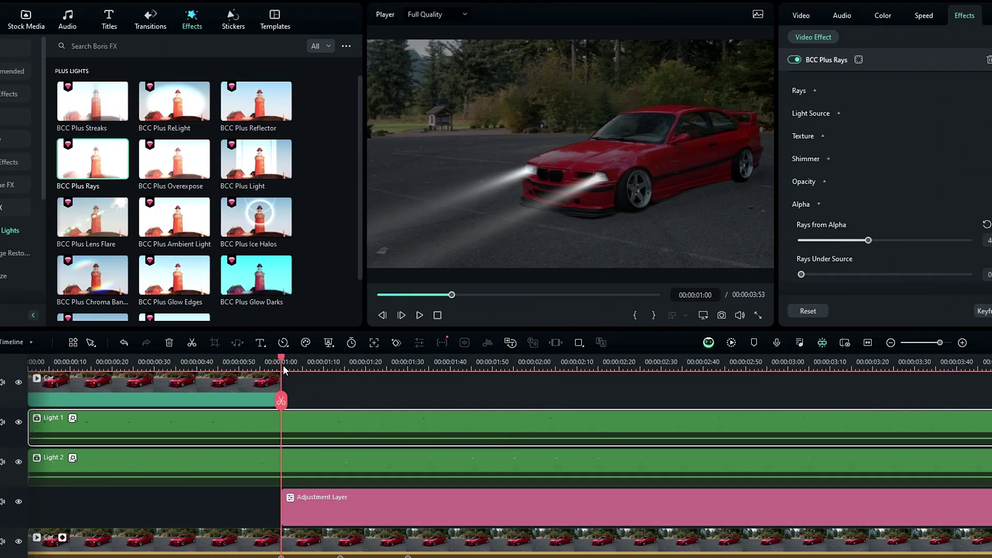
# Add a rays position keyframe at 00:00:01:00 on both the Light 1 and Light 2 clips
pyautogui.moveTo(283, 364); pyautogui.dragTo(499, 367)
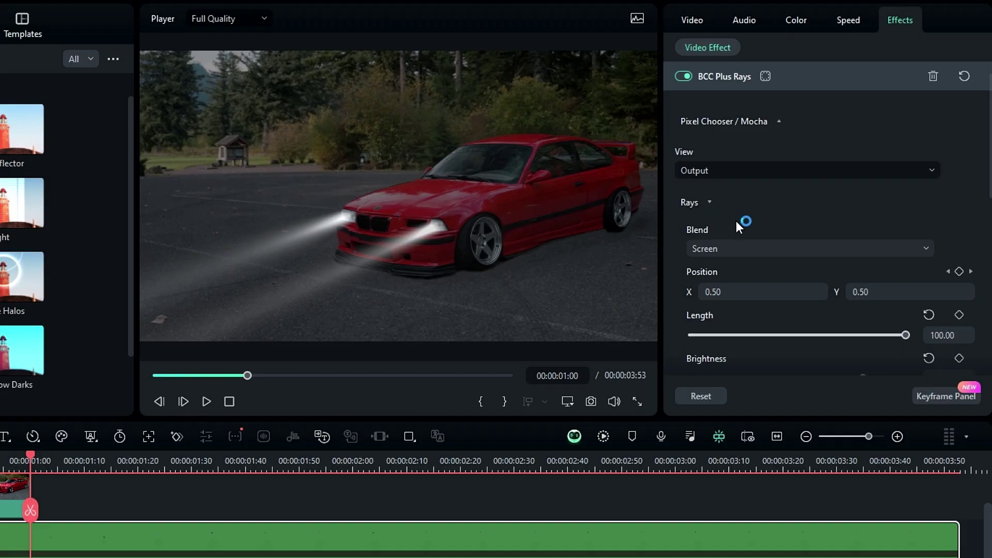
pyautogui.scroll(-2, 841, 173)
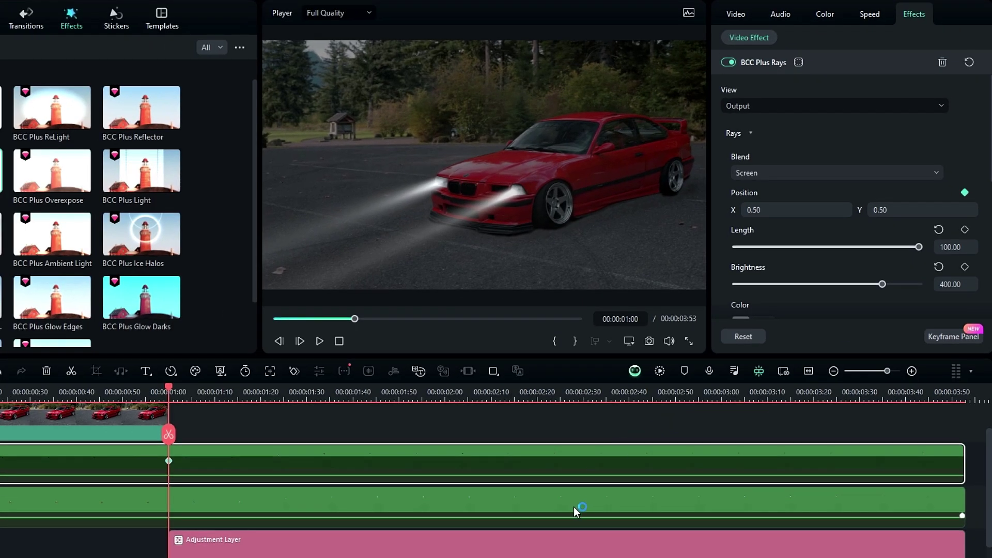
pyautogui.click(576, 510)
pyautogui.click(744, 132)
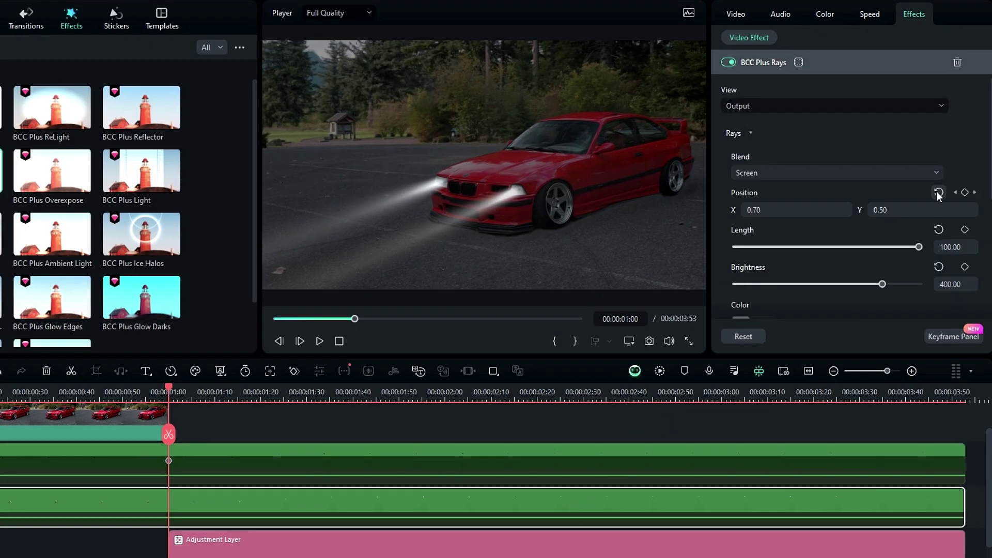
pyautogui.click(963, 193)
# At 00:00:01:30, keyframe the Y position of Light 1's rays at 0.70
pyautogui.click(307, 398)
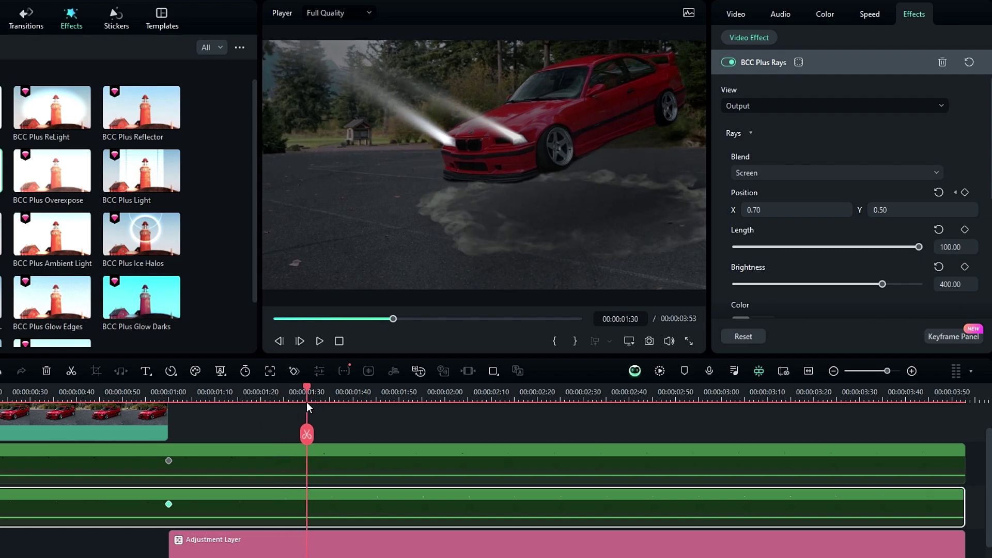
pyautogui.click(389, 454)
pyautogui.click(749, 133)
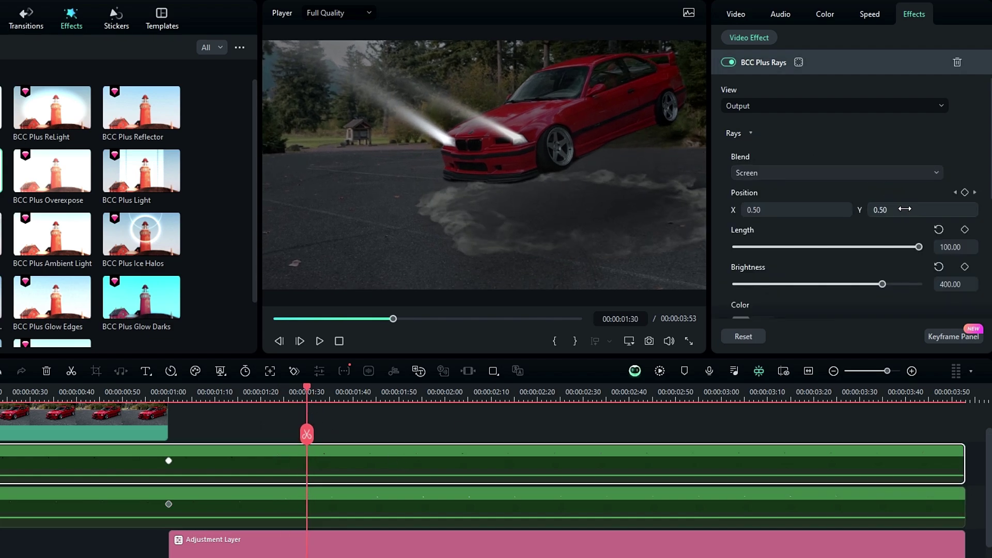
pyautogui.write('60')
pyautogui.press('Return')
pyautogui.write('0.7')
pyautogui.press('Return')
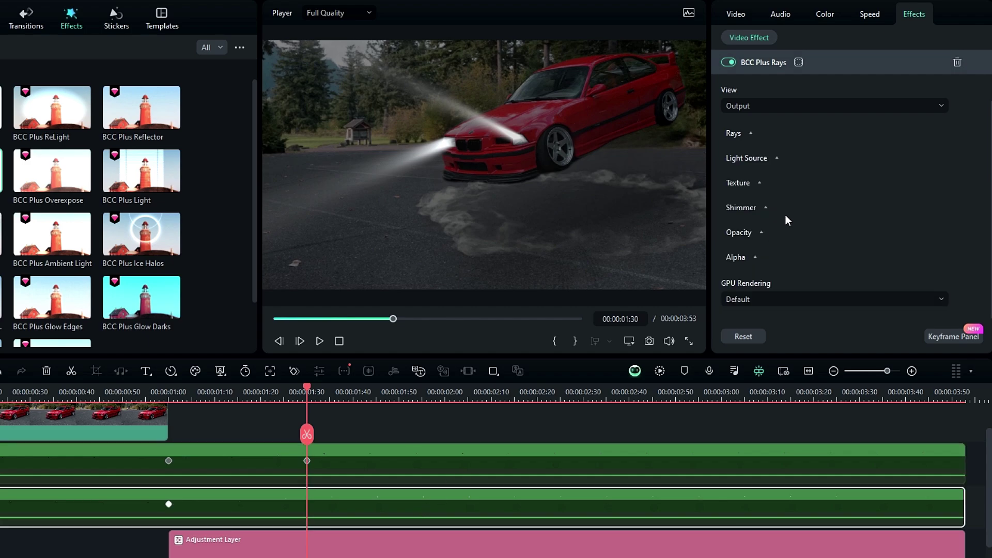
# Keyframe Light 2's rays at 00:00:01:30, adjusting their Y position to about 0.70
pyautogui.click(910, 206)
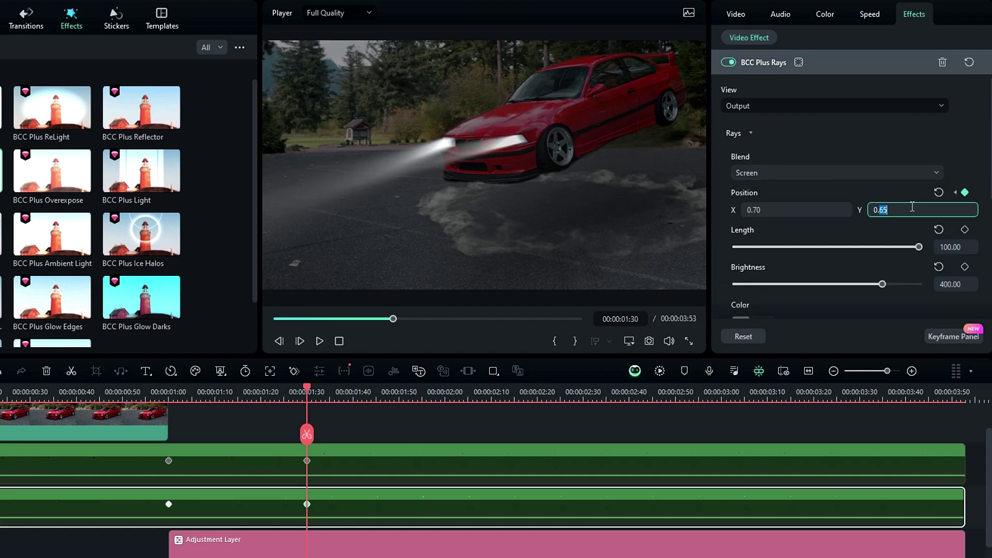
pyautogui.write('0.7')
pyautogui.press('Return')
pyautogui.write('0.75')
pyautogui.press('Return')
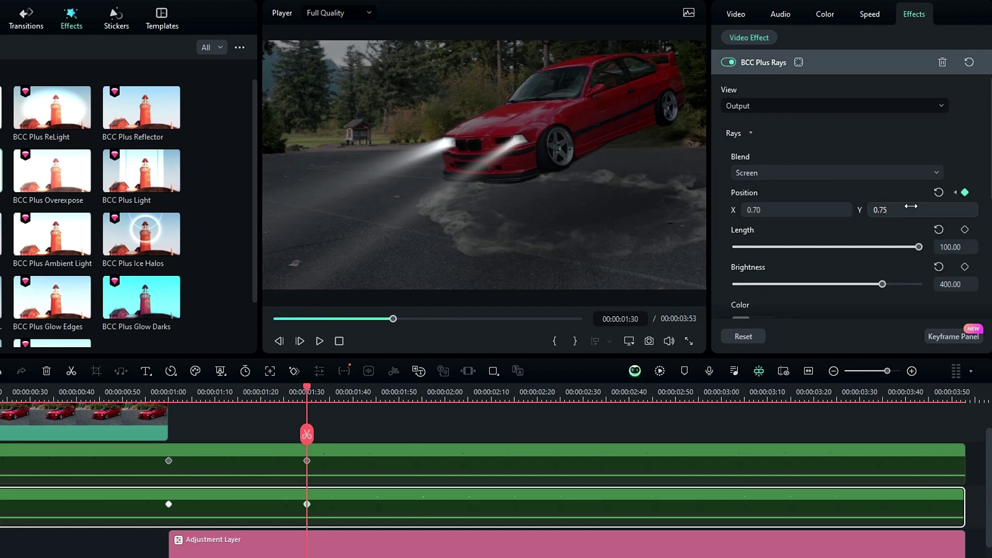
pyautogui.press('Return')
# At 00:00:01:20, keyframe the Y position of Light 2's rays at 0.65
pyautogui.moveTo(310, 386); pyautogui.dragTo(258, 421)
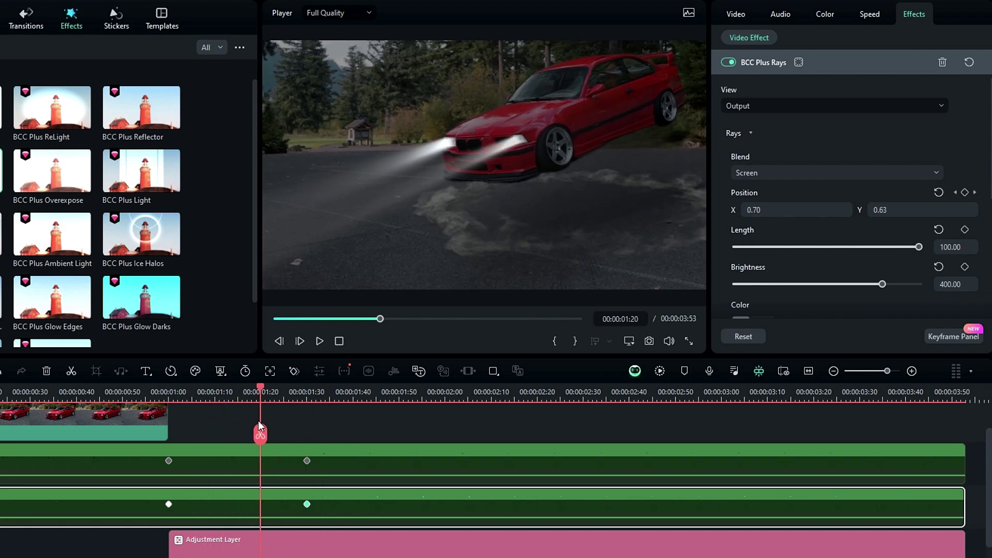
pyautogui.write('65')
pyautogui.press('Return')
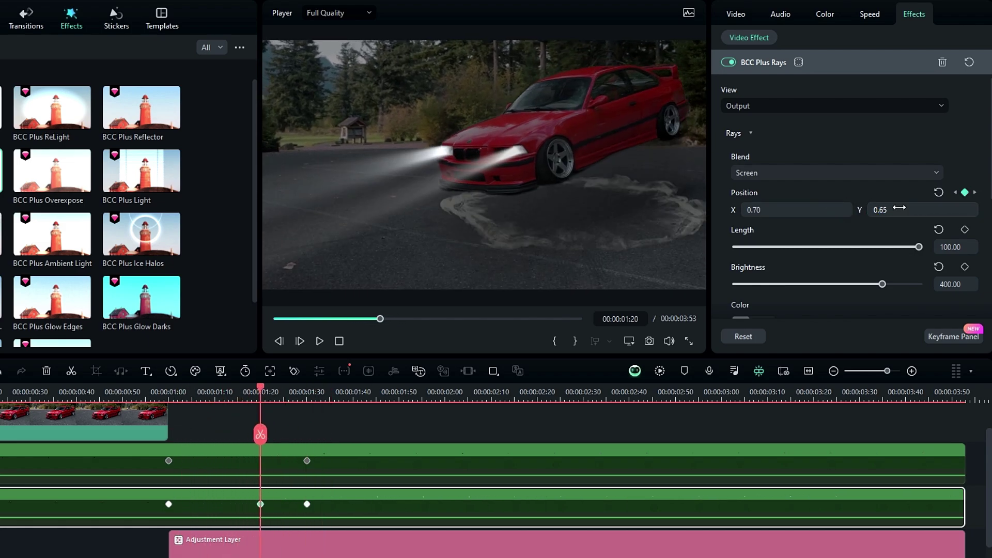
# Keyframe the Y position of Light 1's rays at 0.60 at 00:00:01:20
pyautogui.click(384, 464)
pyautogui.click(747, 136)
pyautogui.doubleClick(934, 209)
pyautogui.write('55')
pyautogui.press('Return')
pyautogui.doubleClick(936, 212)
pyautogui.press('Return')
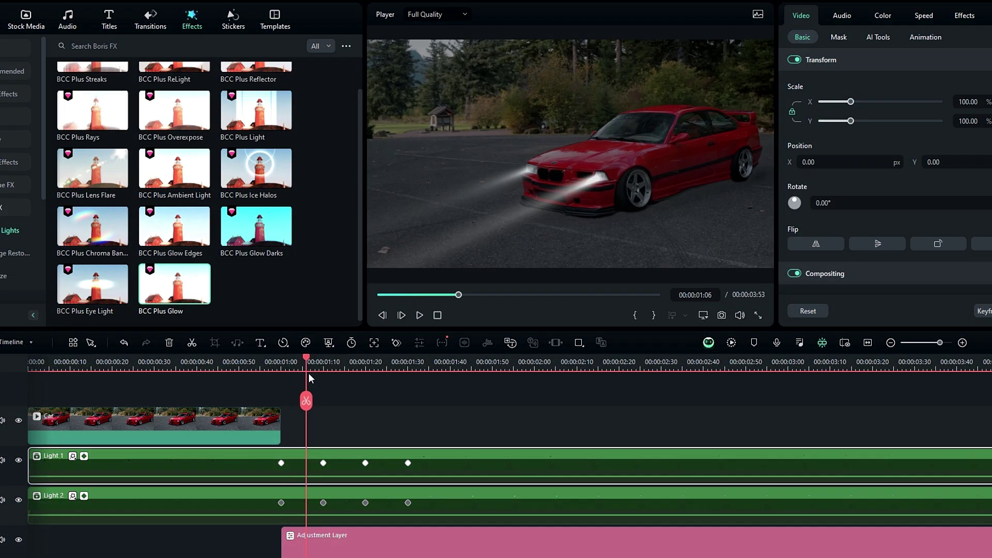
# Add the Collision effect from the Shake video effects above the Car clip, starting at 00:00:01:00
pyautogui.moveTo(308, 373); pyautogui.dragTo(336, 400)
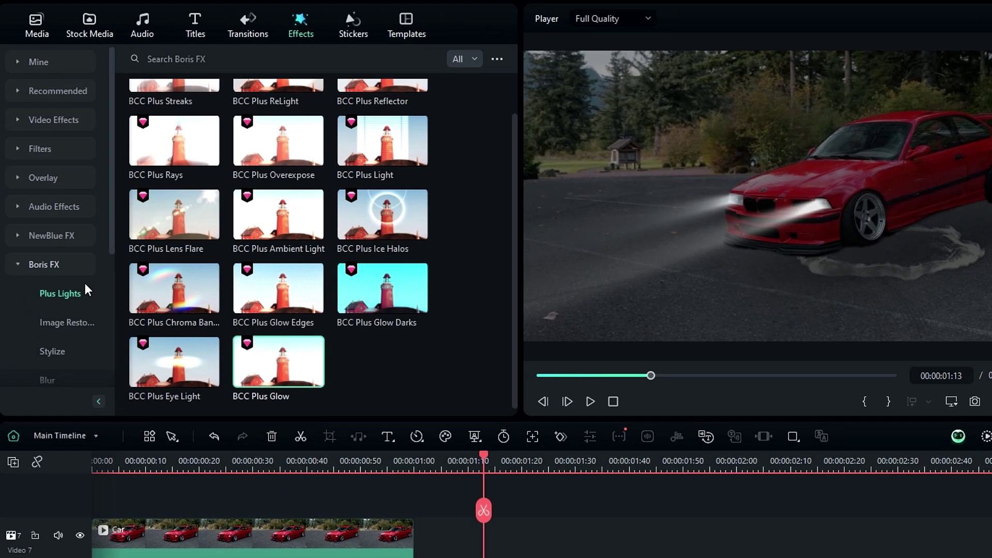
pyautogui.click(35, 129)
pyautogui.click(60, 183)
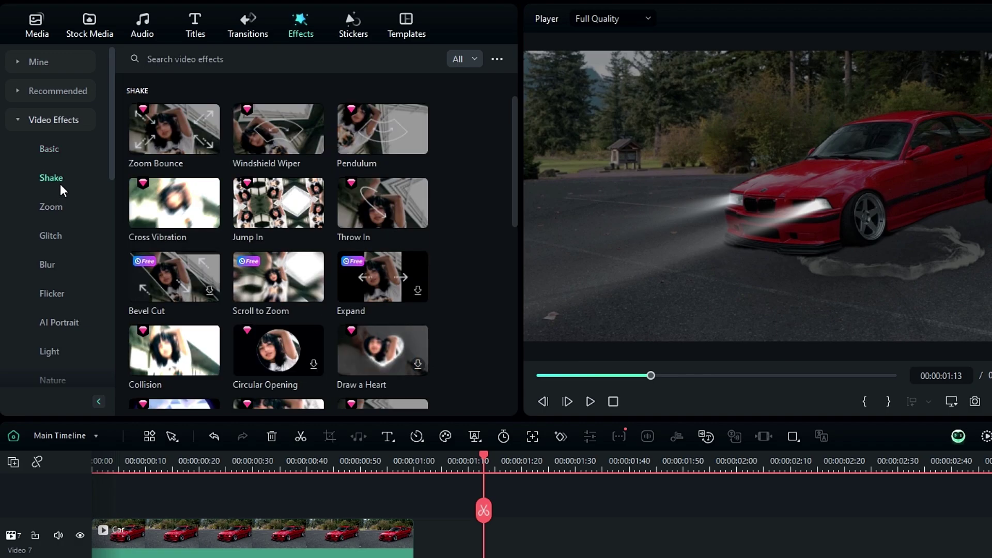
pyautogui.moveTo(164, 338)
pyautogui.moveTo(165, 352); pyautogui.dragTo(414, 519)
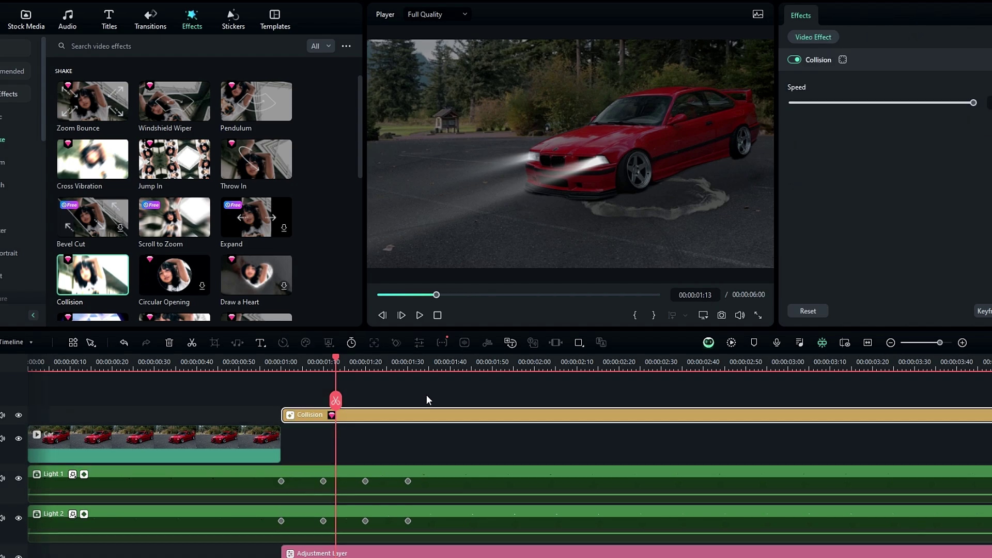
# Trim the Collision effect to end at 00:00:01:37 and extend its start back to 00:00:00:57
pyautogui.moveTo(336, 382); pyautogui.dragTo(436, 380)
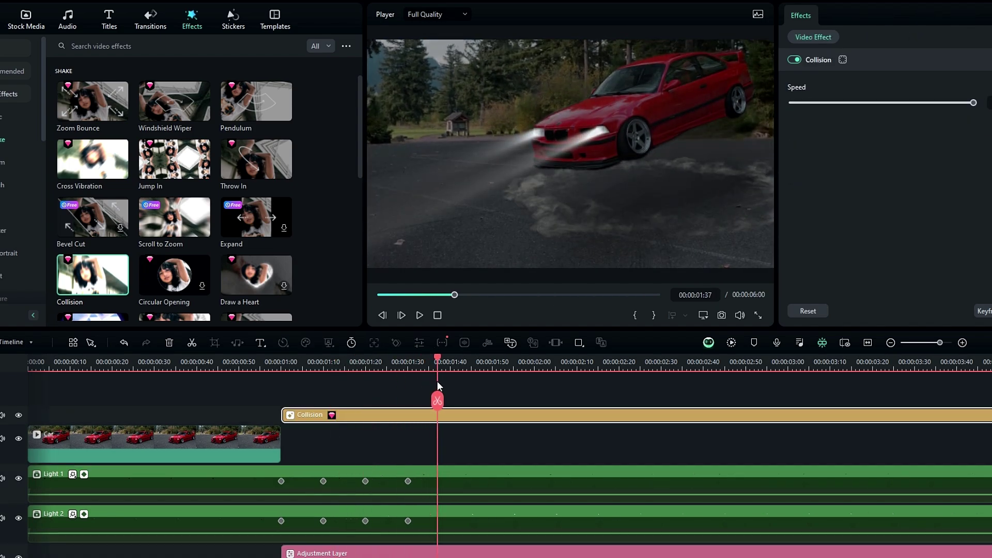
pyautogui.hotkey('ctrl', 'b')
pyautogui.press('Delete')
pyautogui.press('Up')
pyautogui.press('Left')
pyautogui.press('Left')
pyautogui.press('Left')
pyautogui.moveTo(282, 414); pyautogui.dragTo(269, 414)
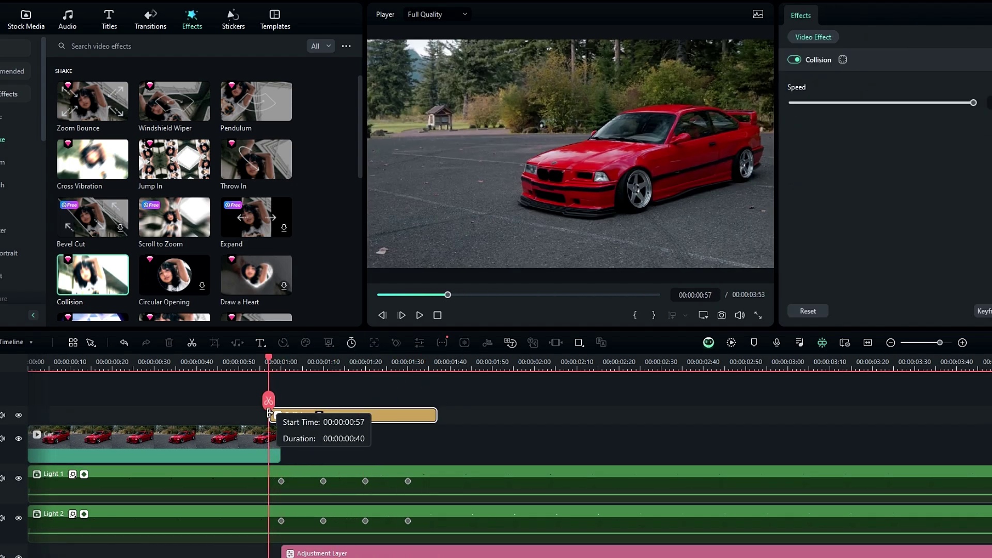
# Mark the out point of the timeline range at 00:00:02:30
pyautogui.click(581, 365)
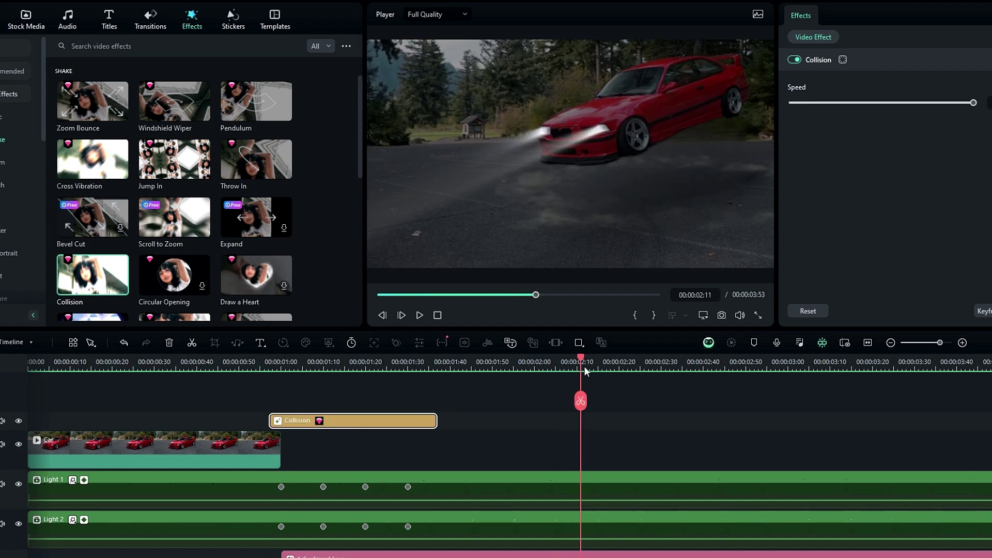
pyautogui.moveTo(664, 385); pyautogui.dragTo(661, 385)
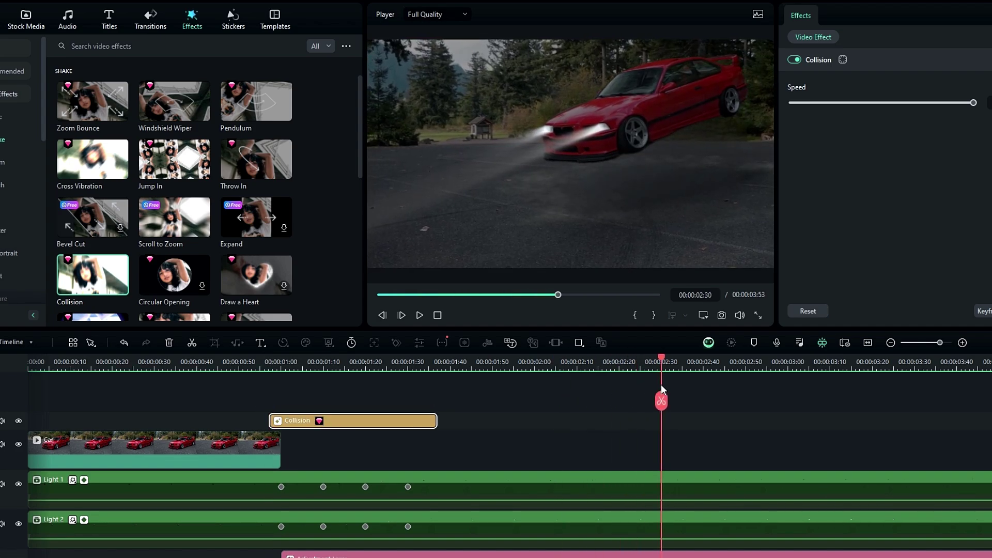
pyautogui.press('o')
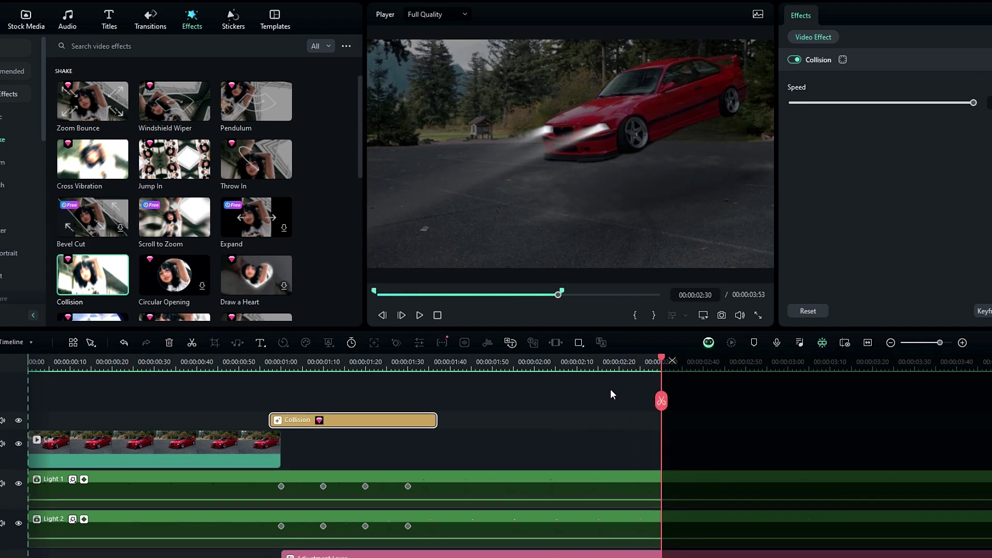